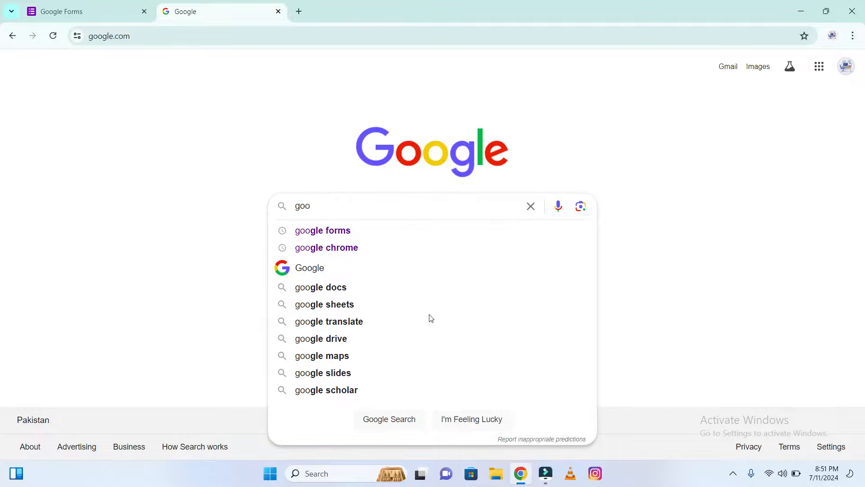
Search for Google Forms, open the Google Forms sign-in result, and close the extra tab
left_click(374, 233)
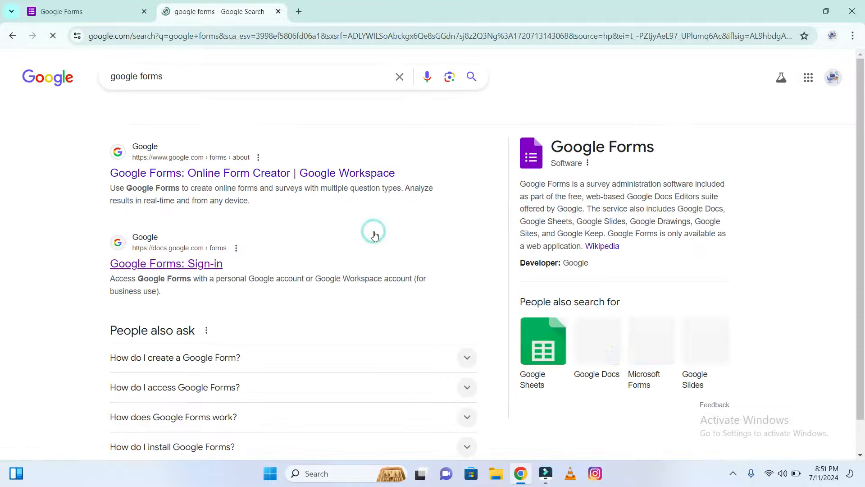
left_click(148, 264)
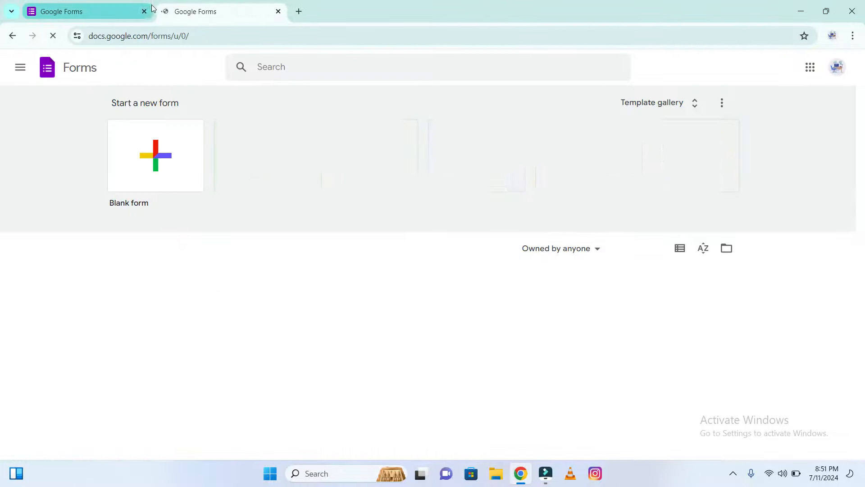
left_click(145, 11)
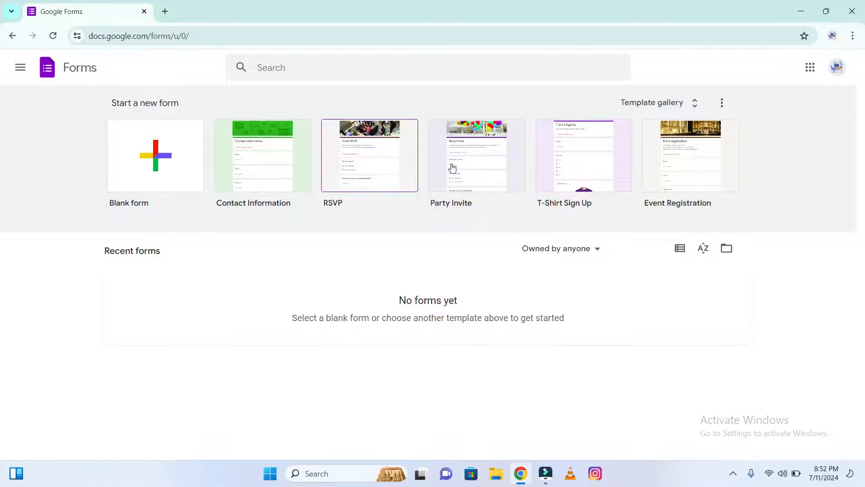
Create a blank form and change its title to Student Form
left_click(166, 170)
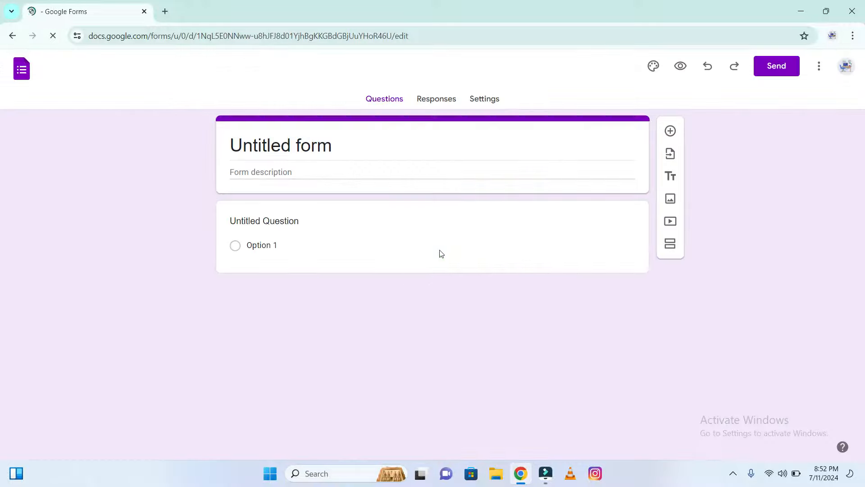
double_click(325, 153)
key("BackSpace")
key("BackSpace")
key("BackSpace")
key("BackSpace")
key("BackSpace")
key("BackSpace")
key("BackSpace")
key("BackSpace")
key("BackSpace")
key("BackSpace")
key("ctrl+z")
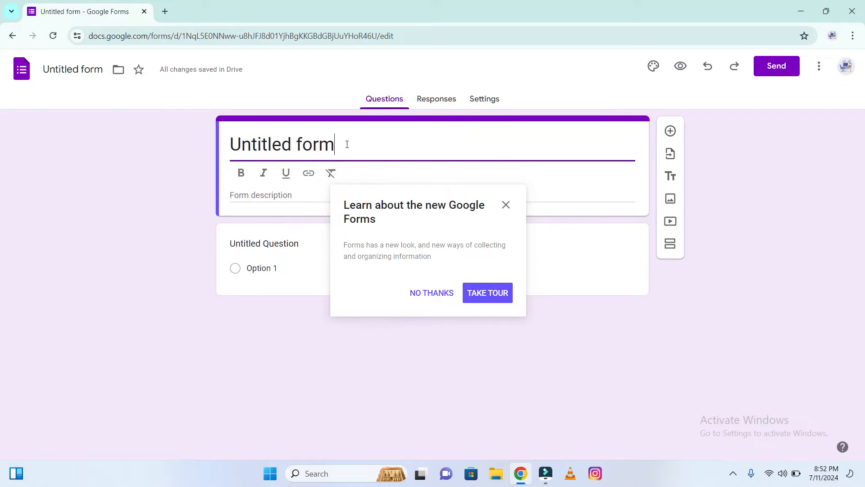
key("BackSpace")
key("BackSpace")
key("BackSpace")
key("BackSpace")
key("BackSpace")
key("BackSpace")
key("BackSpace")
key("BackSpace")
key("BackSpace")
key("BackSpace")
key("BackSpace")
key("BackSpace")
key("BackSpace")
key("ctrl+z")
type("S")
key("Left")
key("BackSpace")
key("BackSpace")
key("BackSpace")
key("BackSpace")
key("BackSpace")
key("BackSpace")
key("BackSpace")
key("BackSpace")
key("BackSpace")
key("BackSpace")
key("BackSpace")
key("BackSpace")
key("BackSpace")
key("Right")
type("tudent")
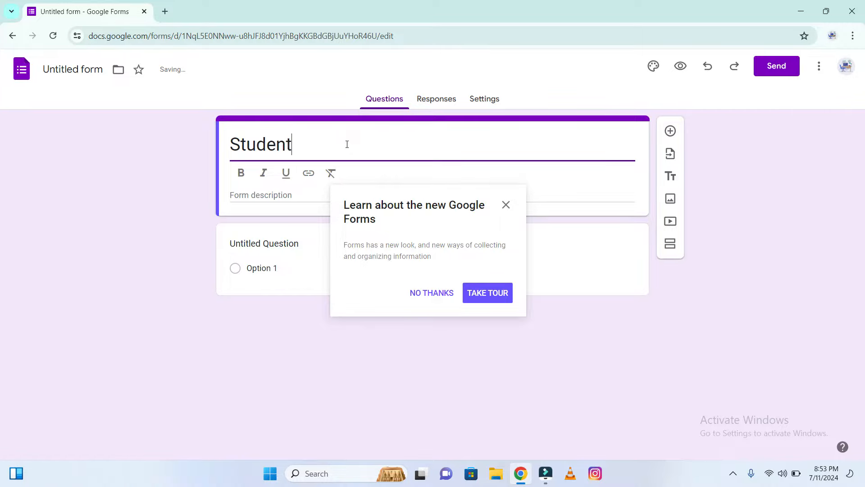
type(" Form")
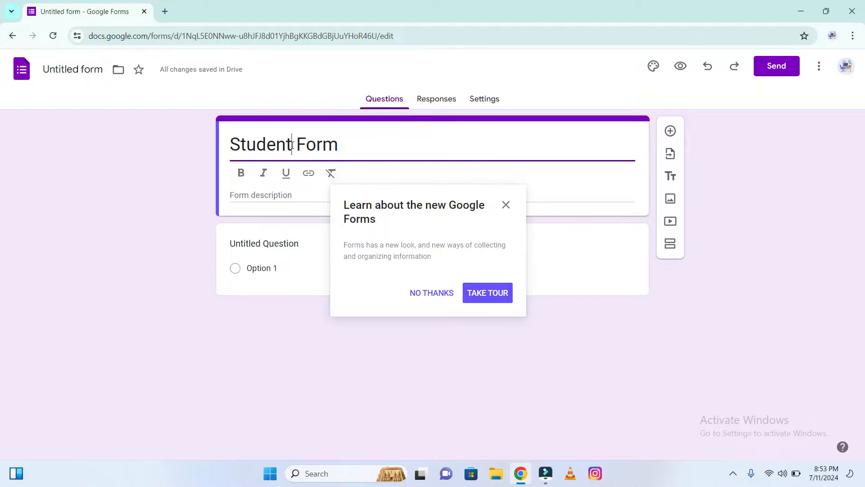
Make the word Student in the form title bold
left_click_drag(291, 144, 230, 144)
left_click(240, 177)
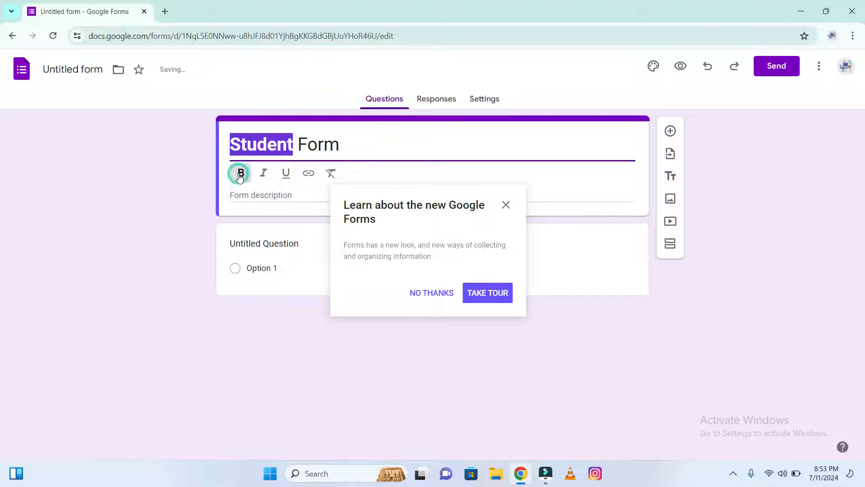
Add the description "This is a student form which is necessary for every student to fill", correcting the misspelled word
left_click(255, 194)
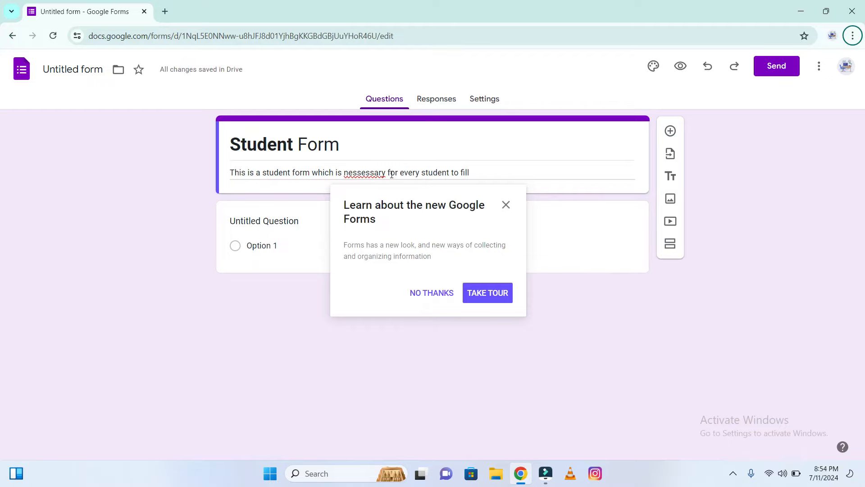
left_click(486, 173)
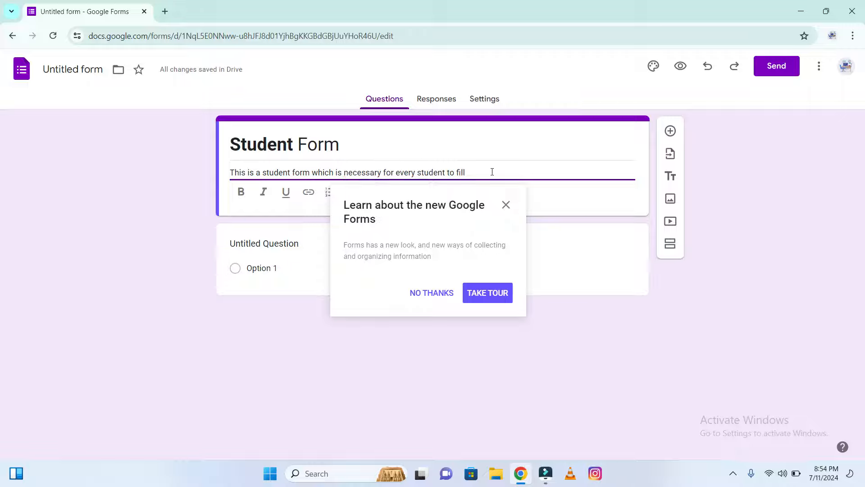
left_click(487, 204)
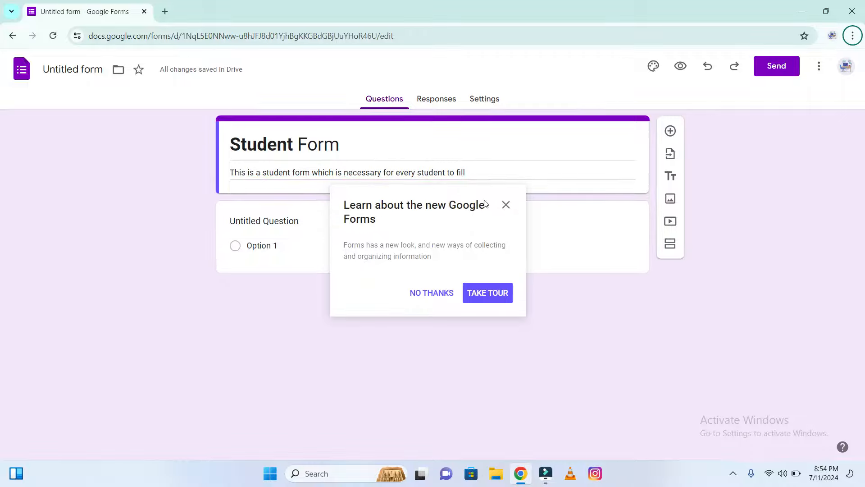
Dismiss the tour popup and change the first question's type to Short answer
left_click(445, 294)
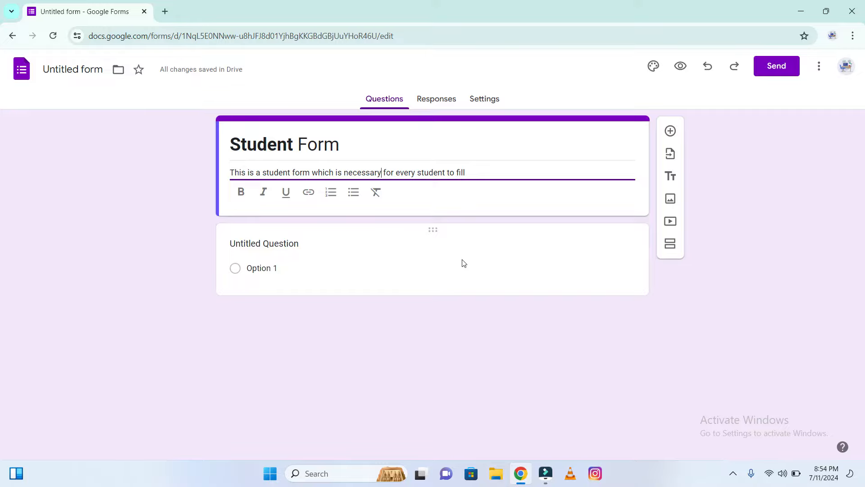
left_click(363, 270)
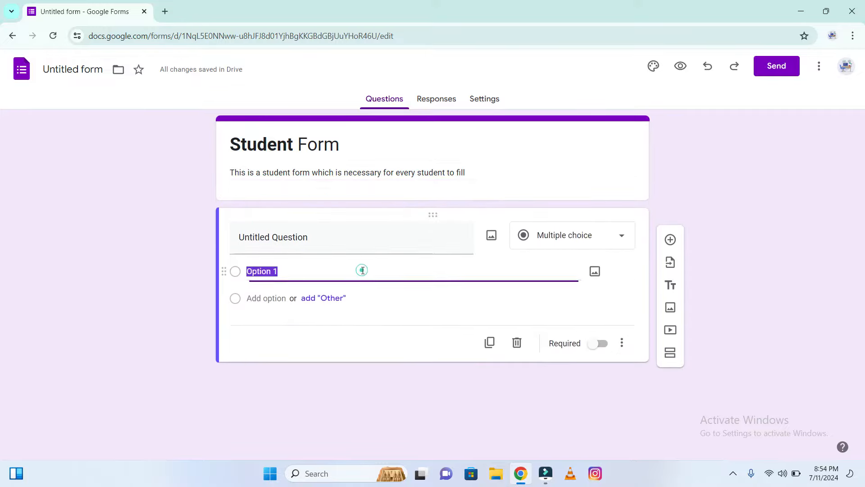
left_click(574, 231)
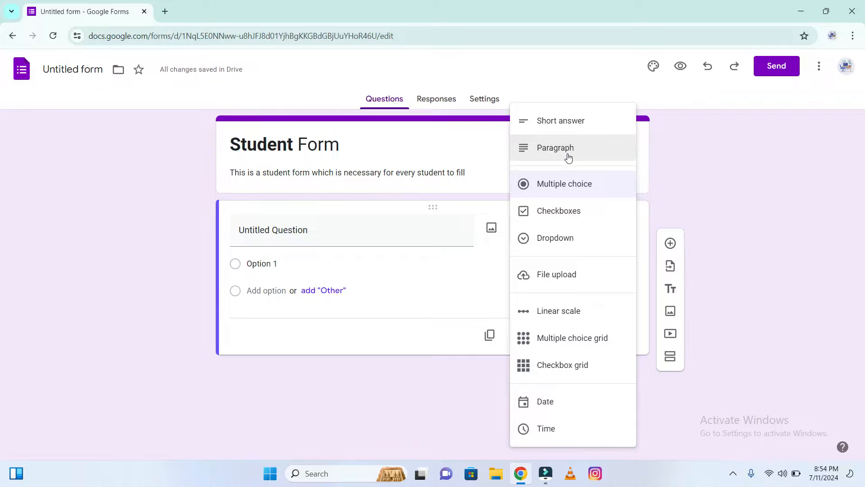
left_click(571, 129)
Name the first question Your Name and make it required
left_click(367, 233)
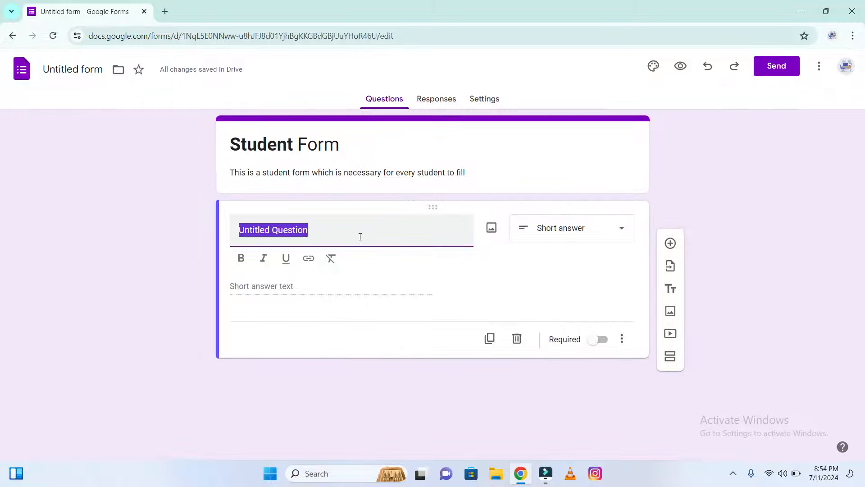
type("You")
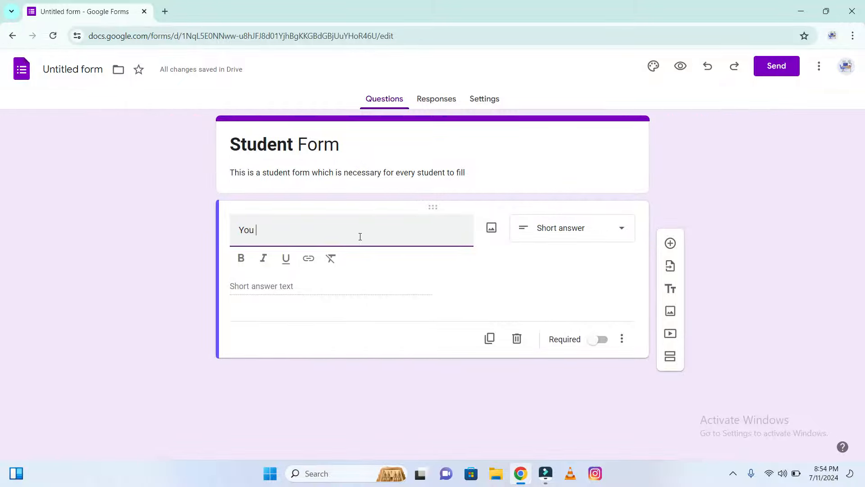
type("r Name")
key("alt")
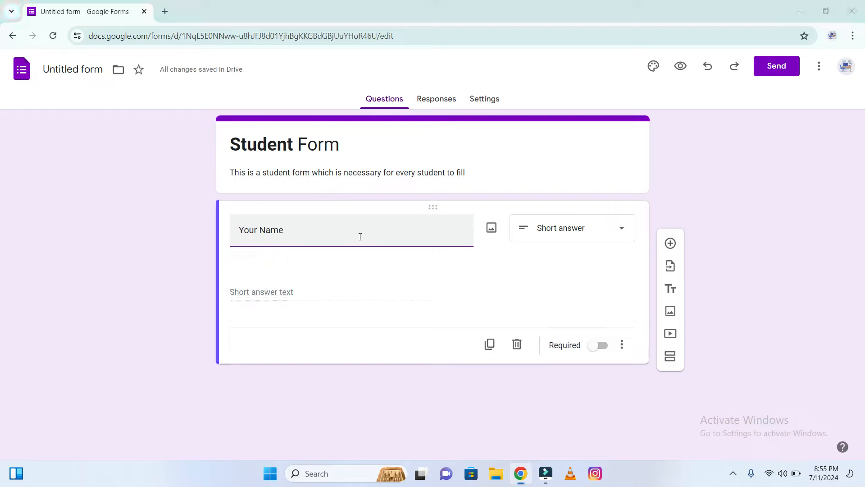
left_click(317, 267)
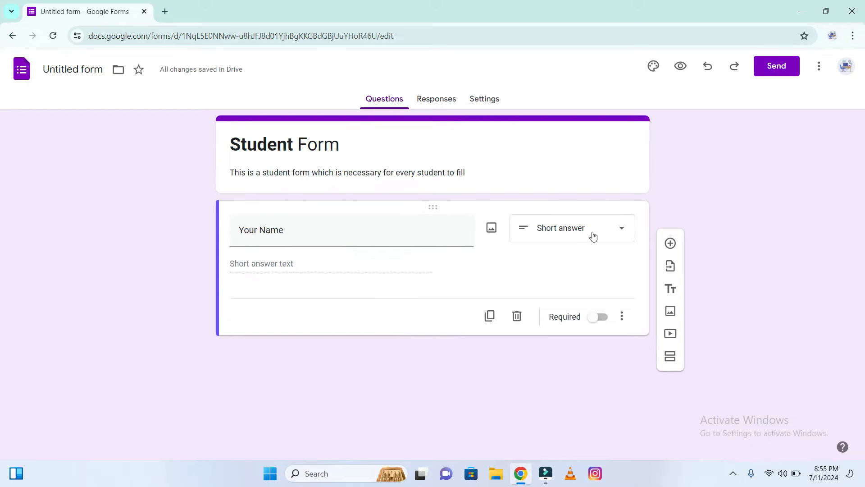
left_click(599, 321)
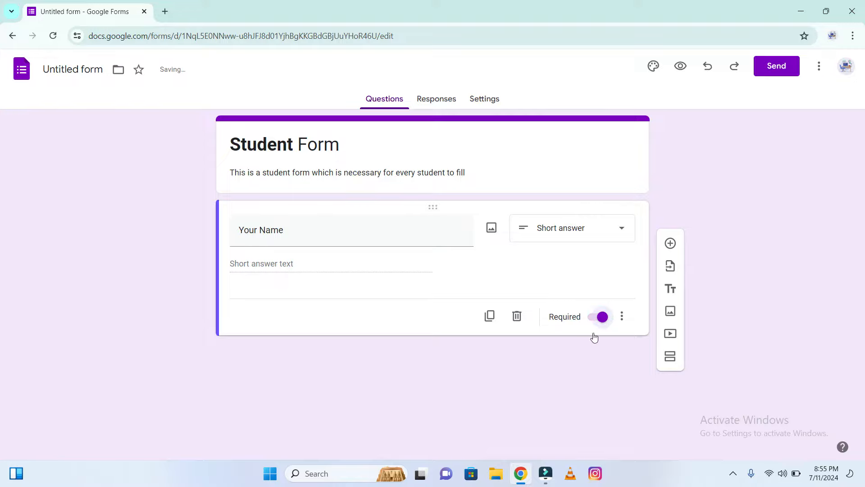
Add a second question of type Paragraph titled Home Address
left_click(670, 243)
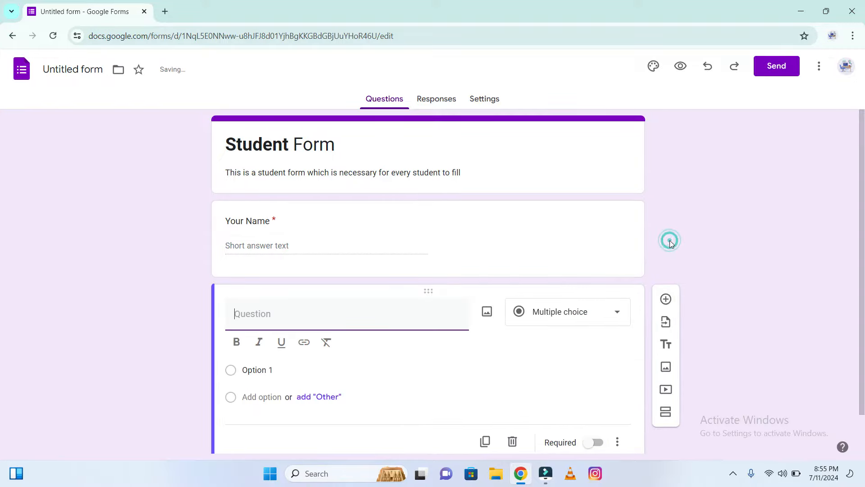
left_click(274, 220)
left_click(565, 401)
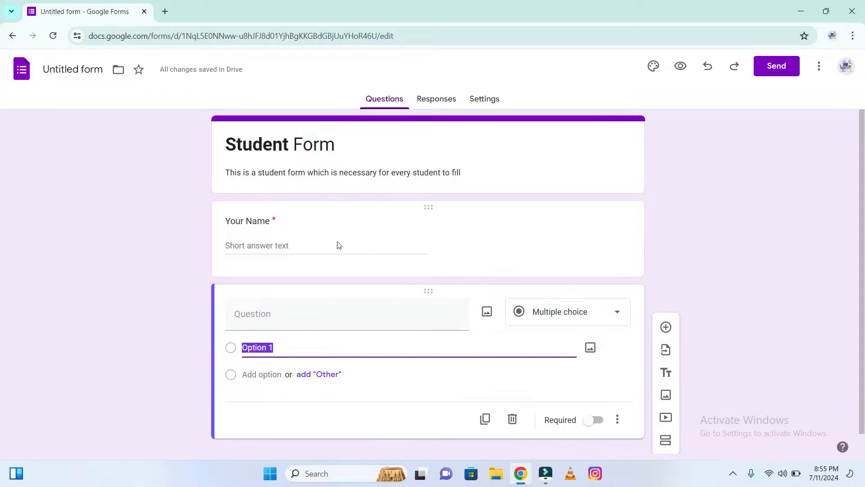
left_click(328, 320)
left_click(558, 321)
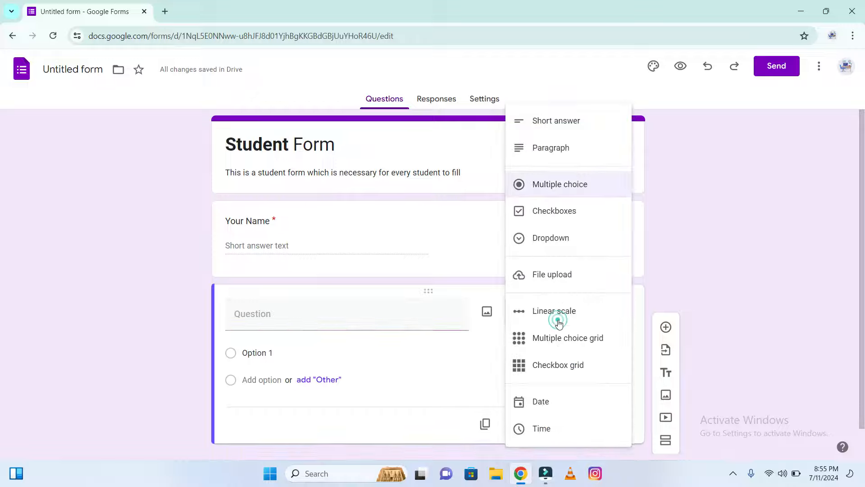
left_click(571, 150)
left_click(362, 317)
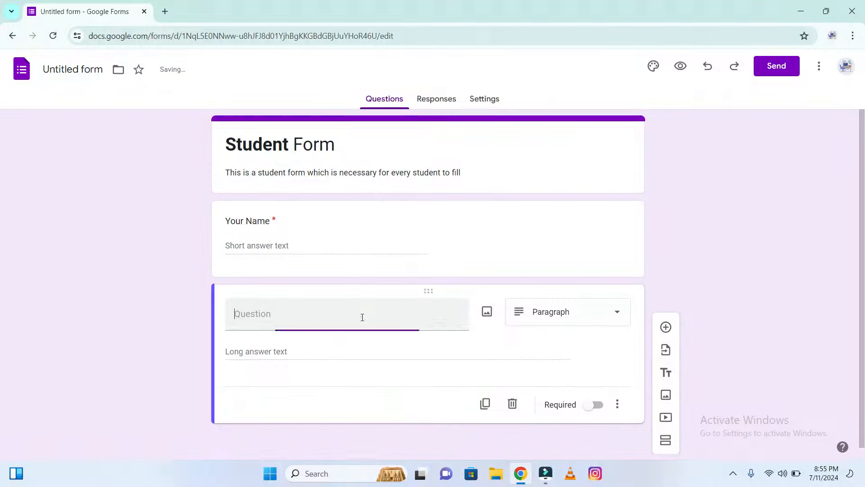
type("Home")
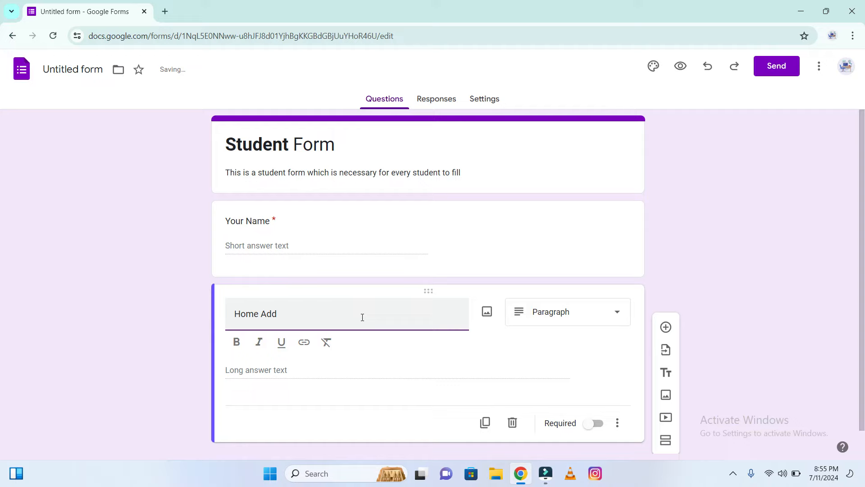
type(" Address")
Add a third, multiple choice question titled Gender
left_click(666, 327)
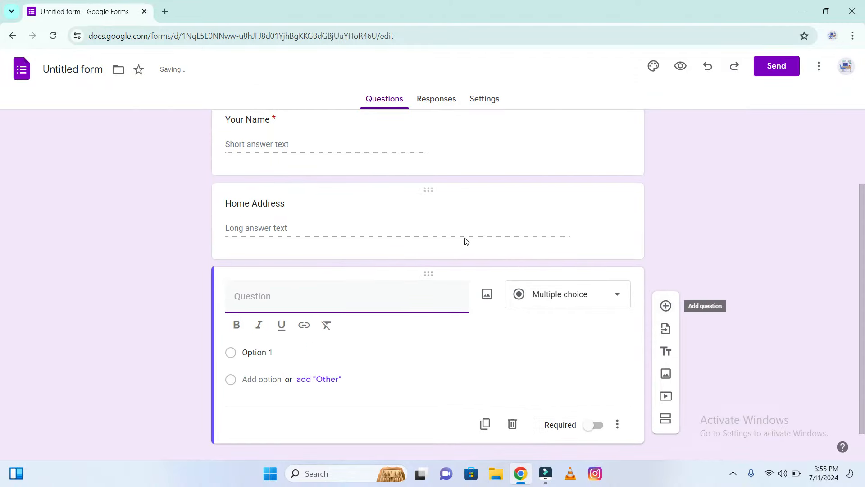
left_click(387, 229)
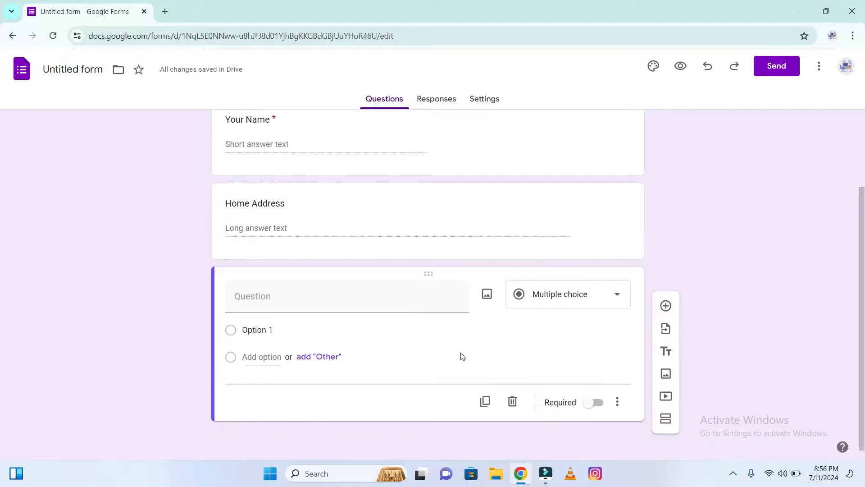
left_click(551, 293)
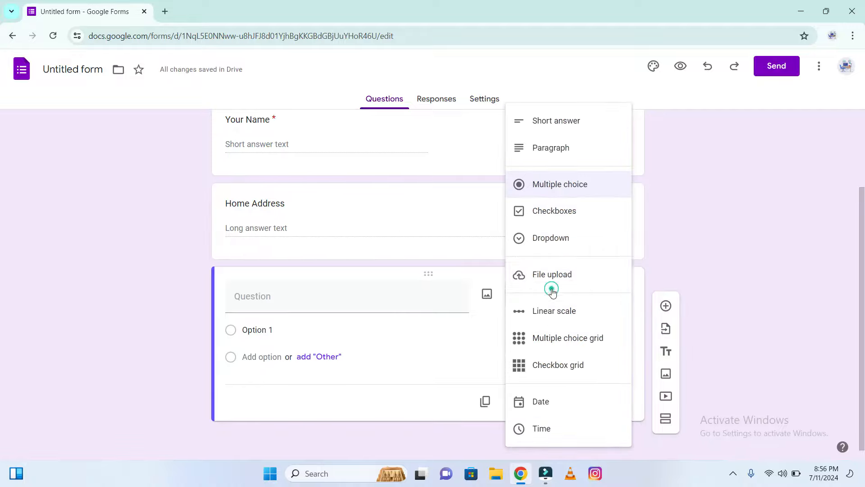
left_click(565, 193)
left_click(316, 301)
type("G")
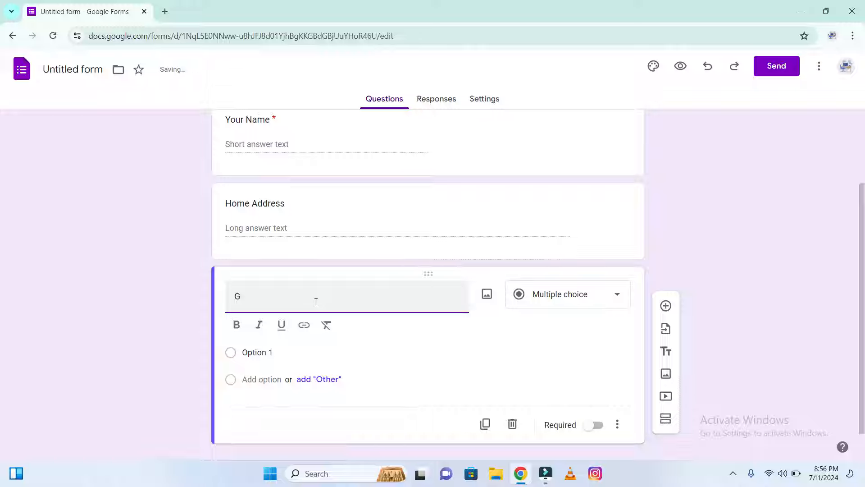
type("ender")
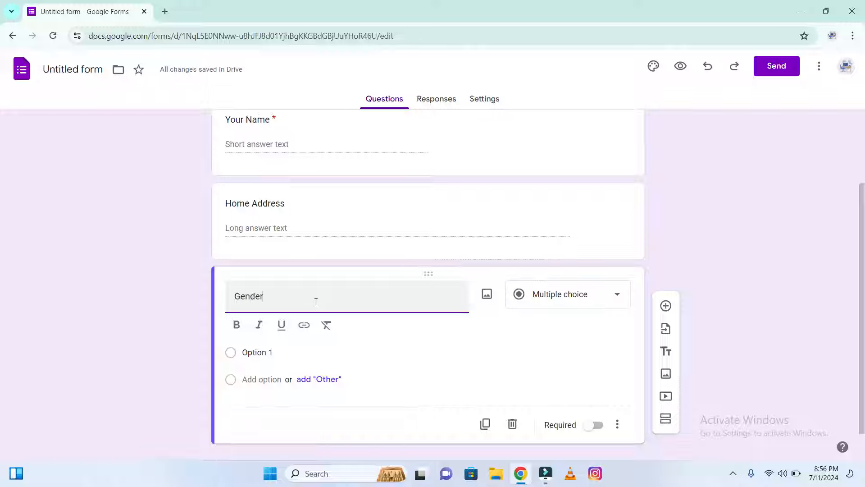
Set the Gender question's first option to Male
left_click(284, 353)
type("Male")
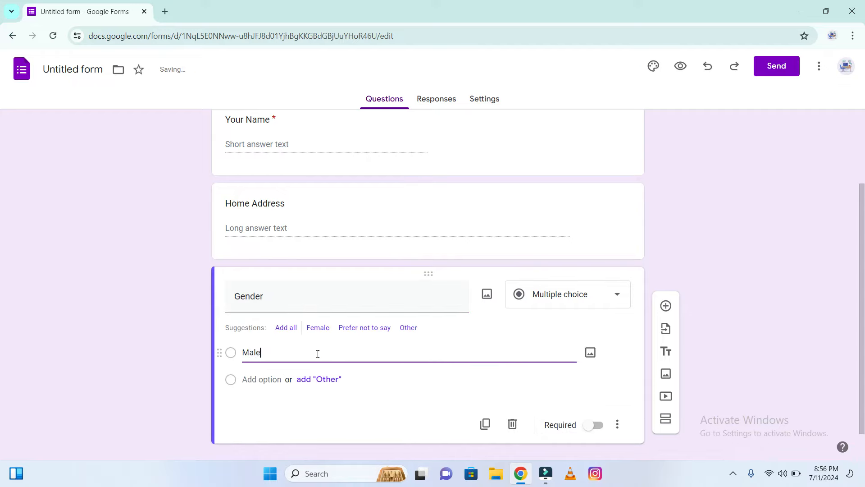
left_click(317, 353)
Add Female and Prefer not to say options to the Gender question and remove the Other option
left_click(320, 381)
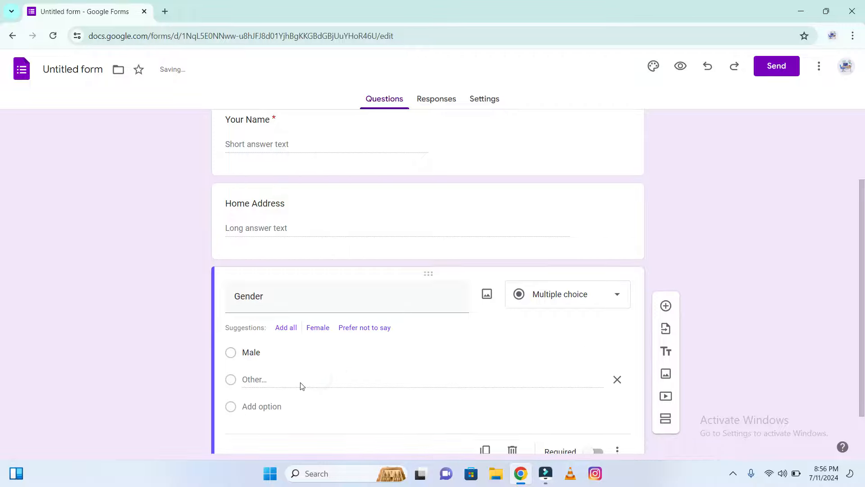
left_click(321, 327)
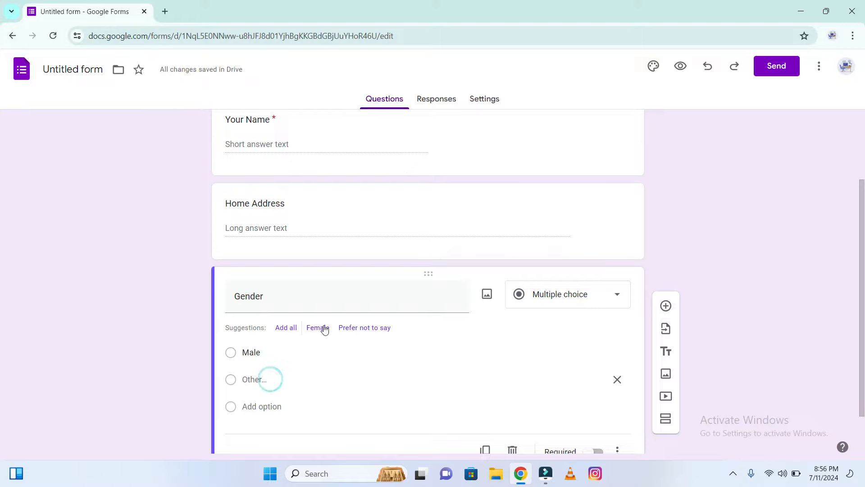
left_click(265, 396)
left_click(312, 322)
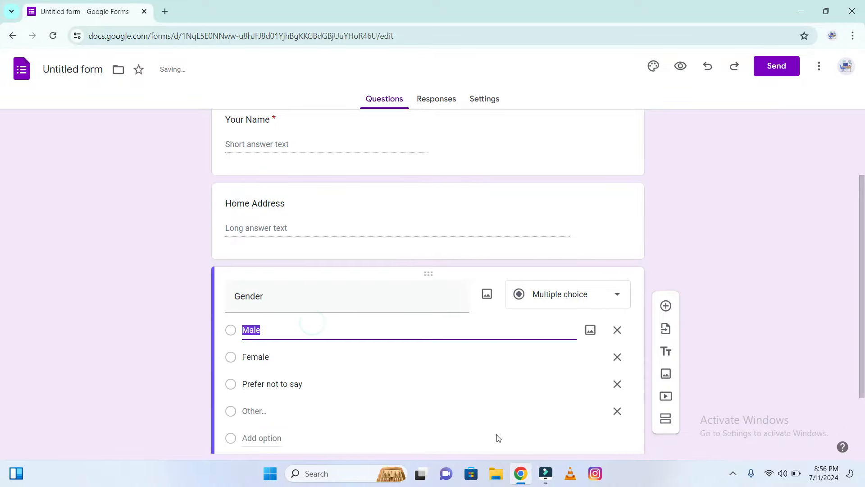
left_click(617, 411)
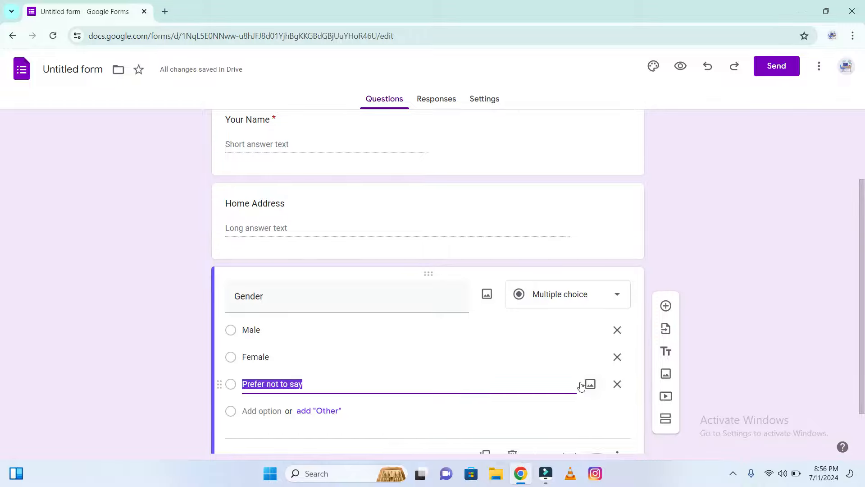
scroll(2, 299, "down", 1)
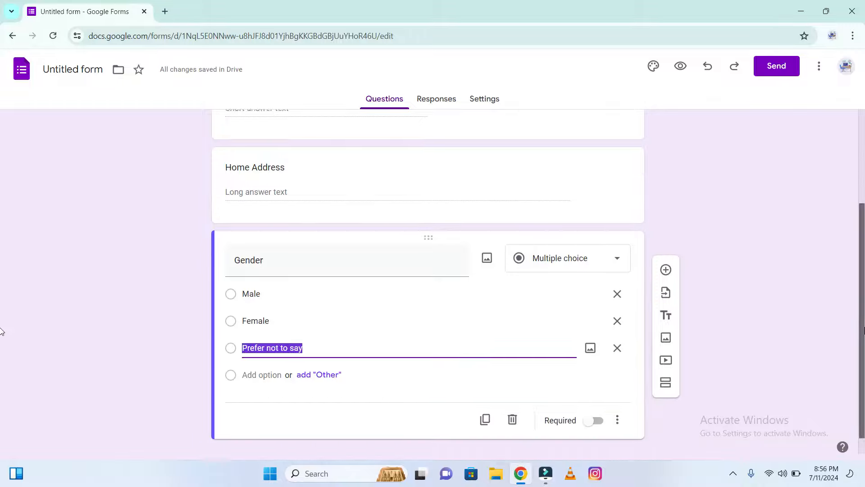
Make the Gender question required
left_click(590, 417)
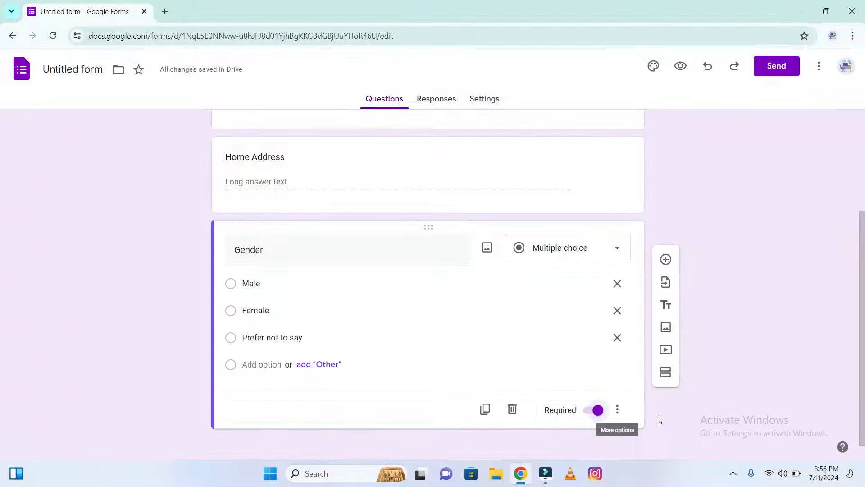
Add a fourth, Checkboxes question titled Subjects with an Other option
left_click(664, 259)
left_click(600, 295)
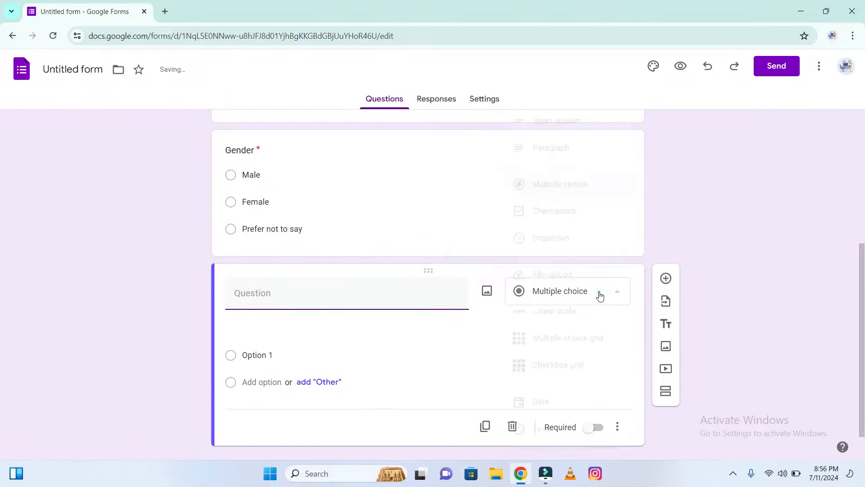
left_click(573, 222)
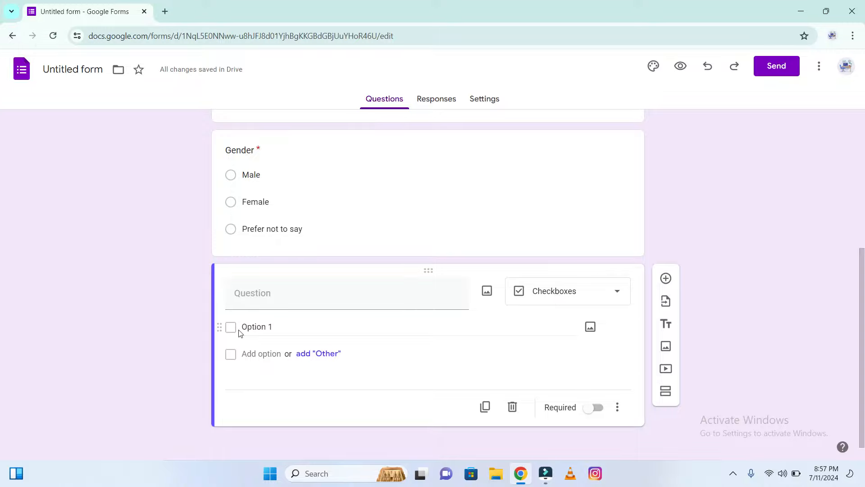
left_click(318, 353)
left_click(317, 294)
type("Subjects")
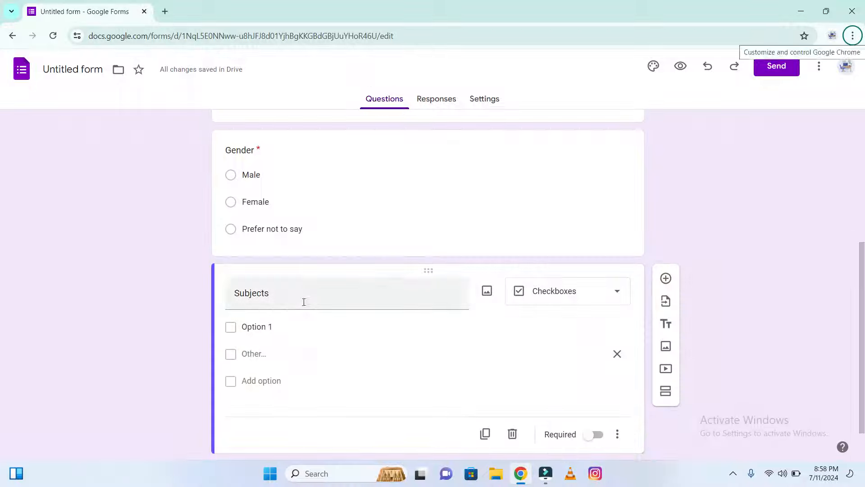
Fill in the Subjects options as Mathematics, Science and Geography
left_click(291, 327)
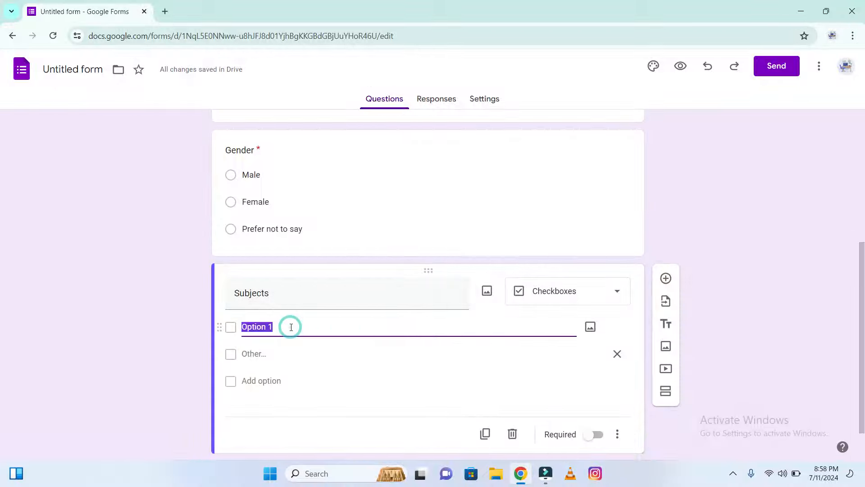
type("Mathematics")
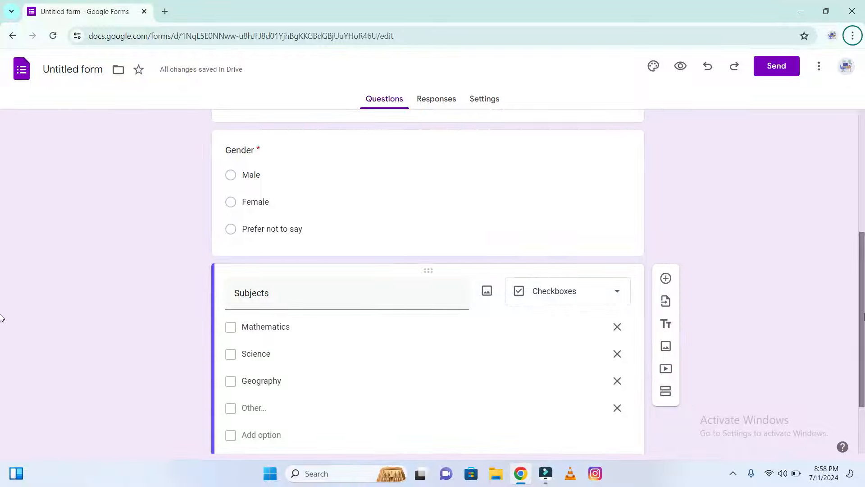
Add a Dropdown question titled Class with a first option BS Computer Science
left_click_drag(863, 315, 864, 349)
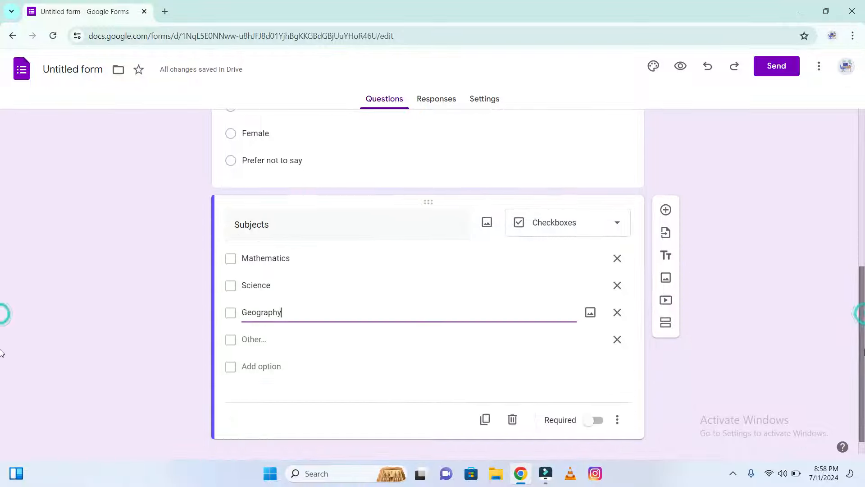
left_click(668, 209)
left_click(591, 299)
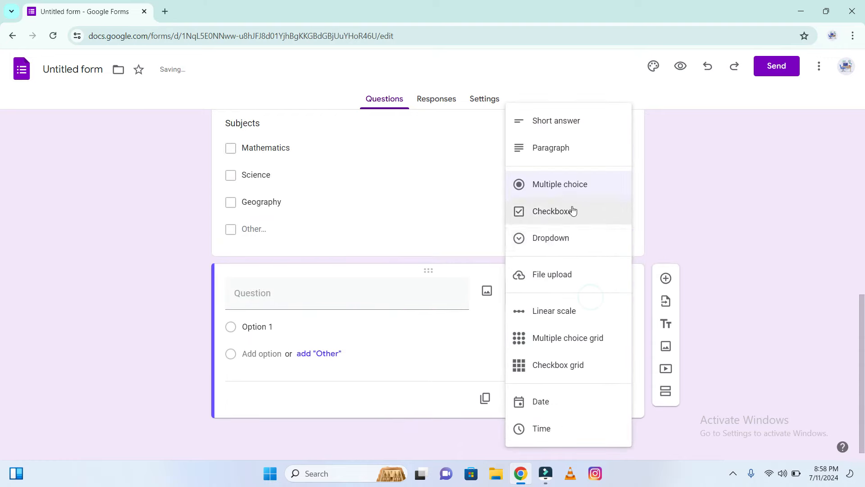
left_click(572, 242)
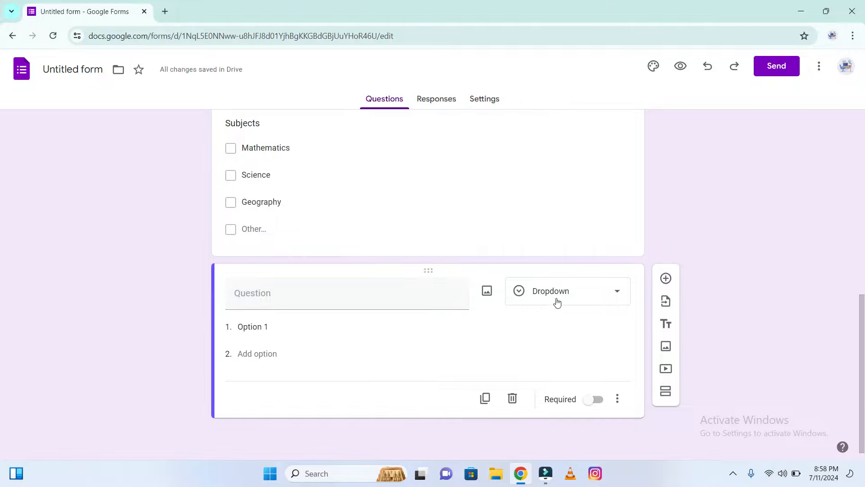
left_click(408, 294)
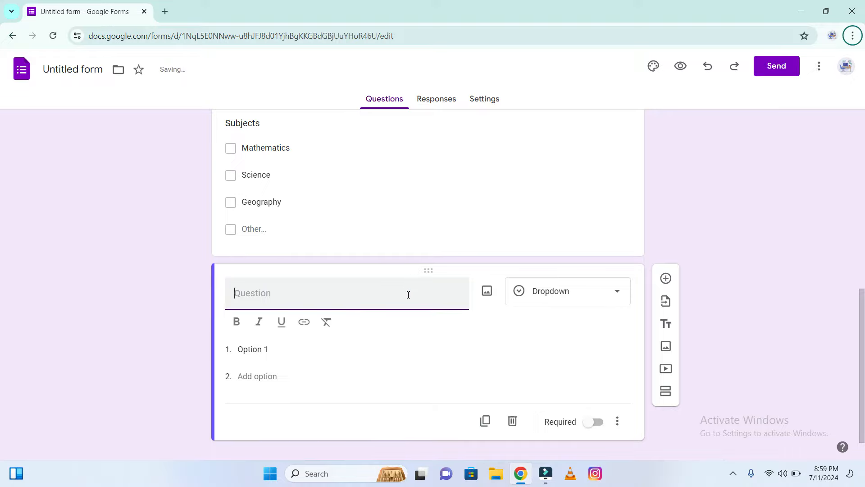
key("alt")
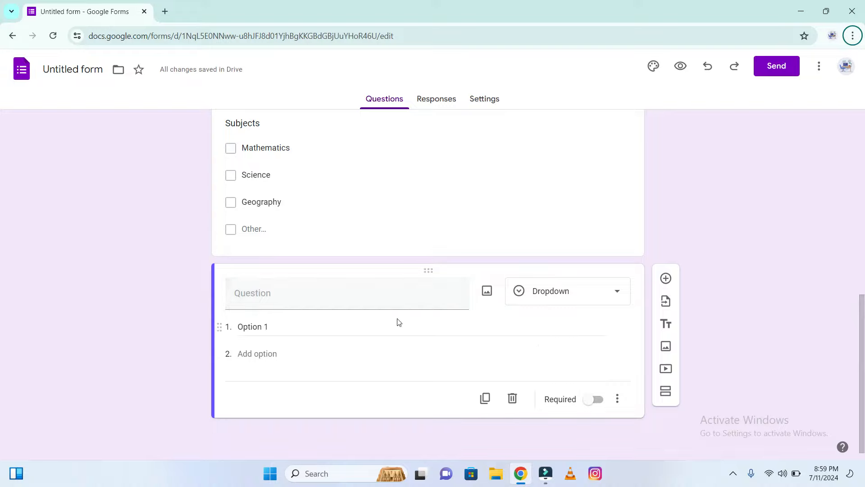
key("alt")
key("alt")
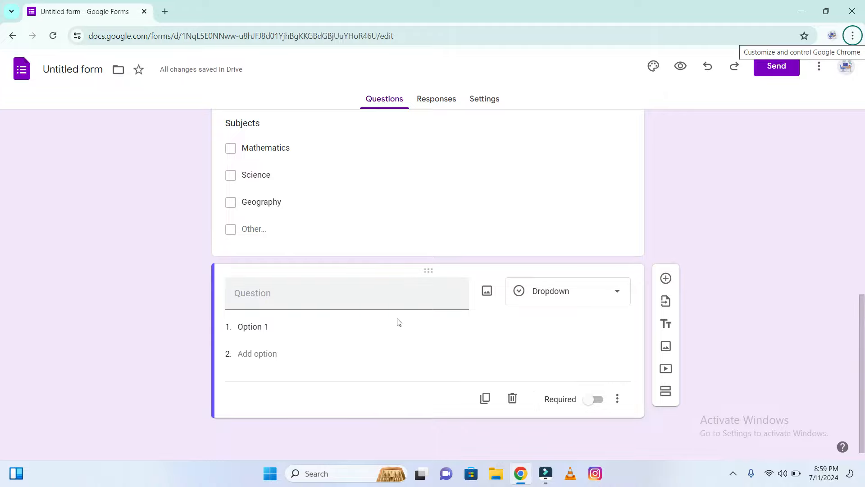
left_click(396, 299)
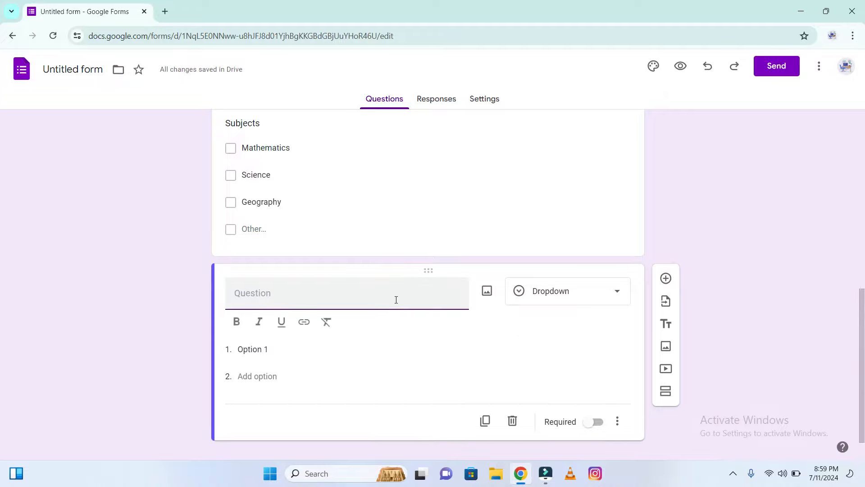
type("Class")
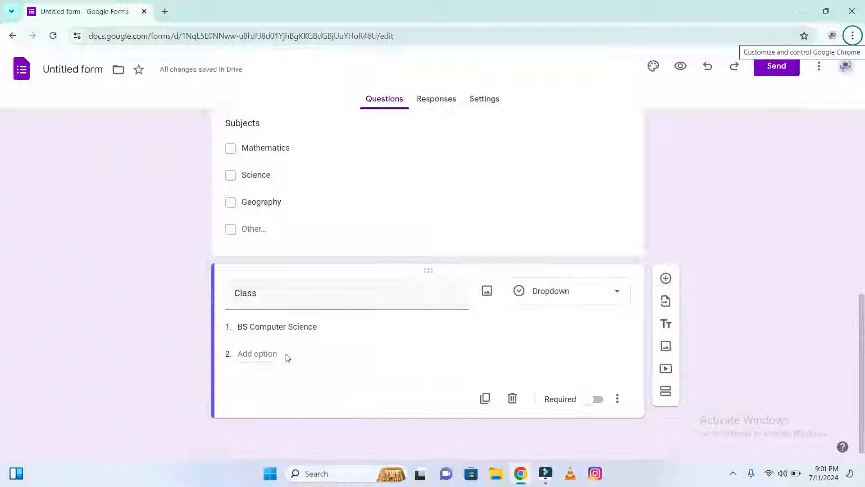
Add BS Software Engineering and BS Information Technology options to the Class question
left_click(288, 357)
type("BS Software Engineering")
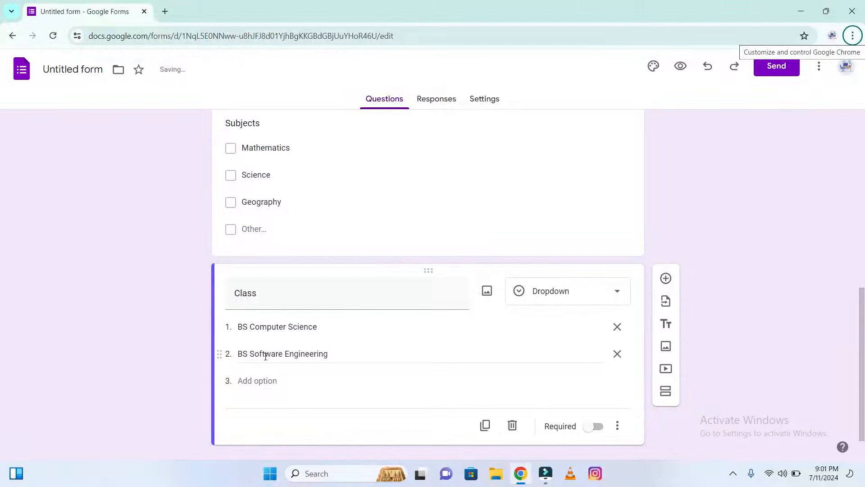
left_click(246, 383)
type("BS Information Technology")
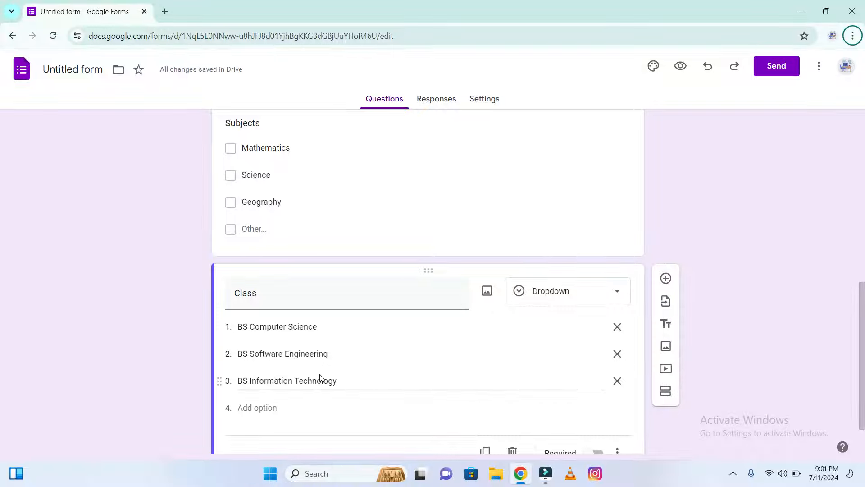
Add a File upload question titled Pic, accepting the upload-to-Drive notice
left_click(666, 278)
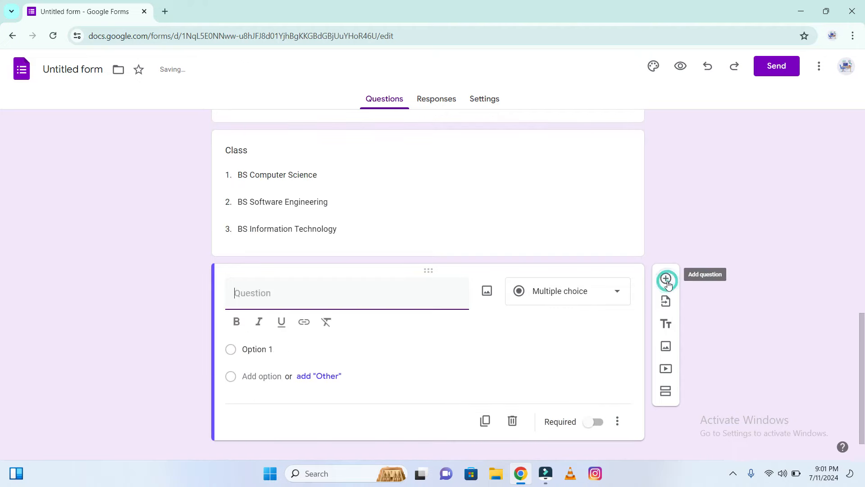
left_click(577, 298)
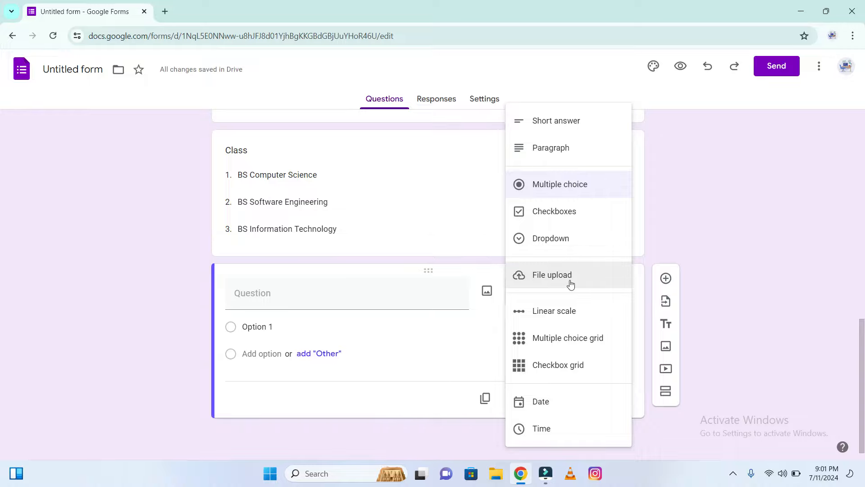
left_click(571, 285)
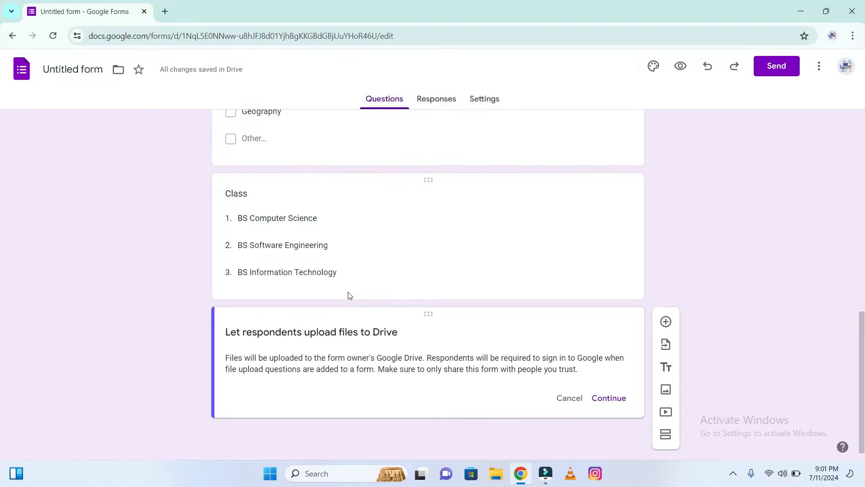
left_click(607, 397)
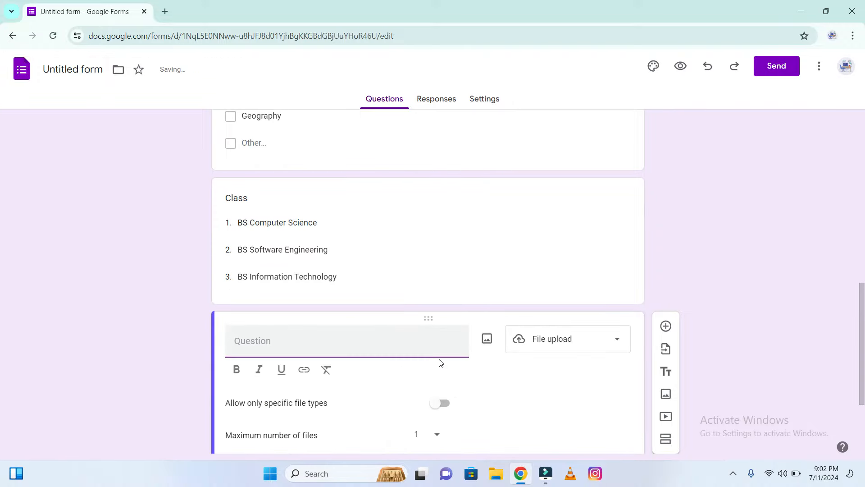
type("Pic")
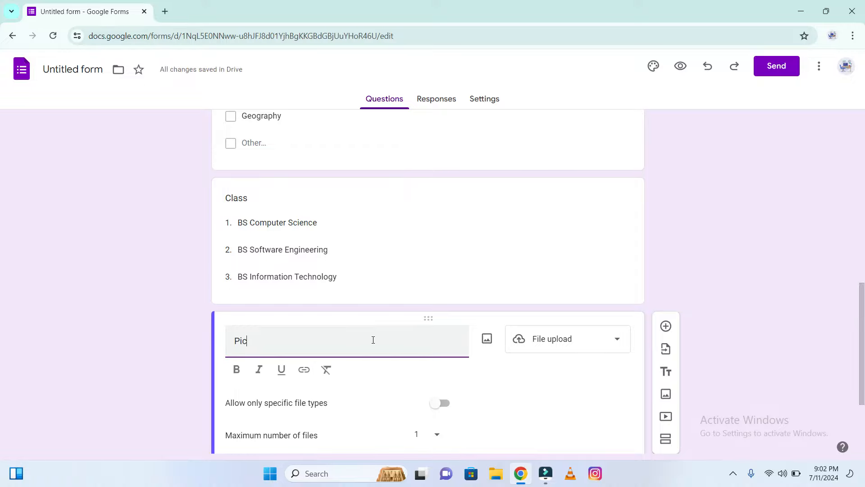
key("F10")
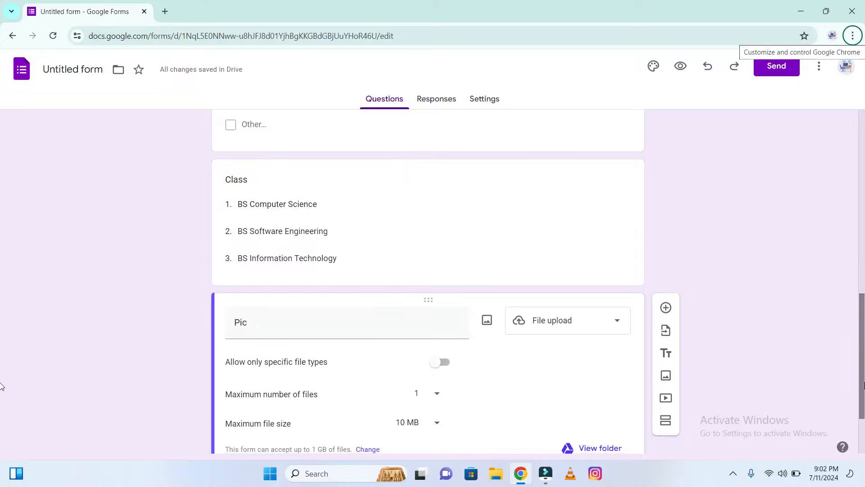
Restrict the Pic question to accept only Image file types
left_click_drag(864, 382, 864, 413)
scroll(1, 417, "down", 1)
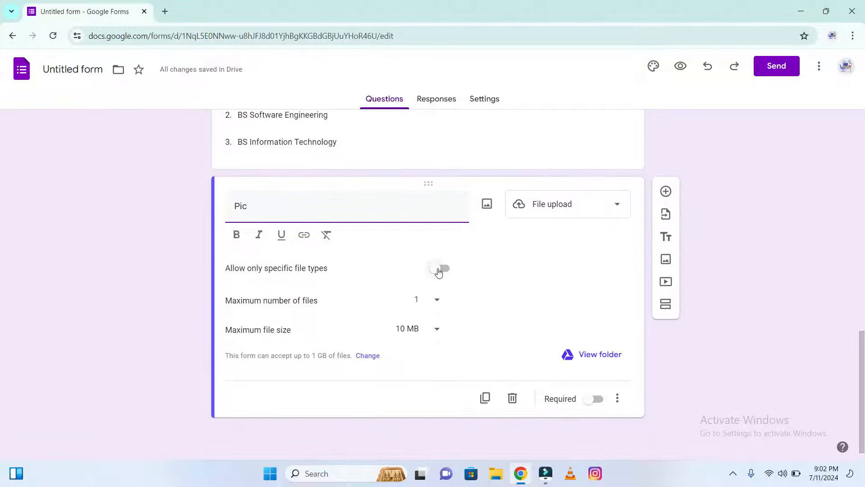
left_click(439, 269)
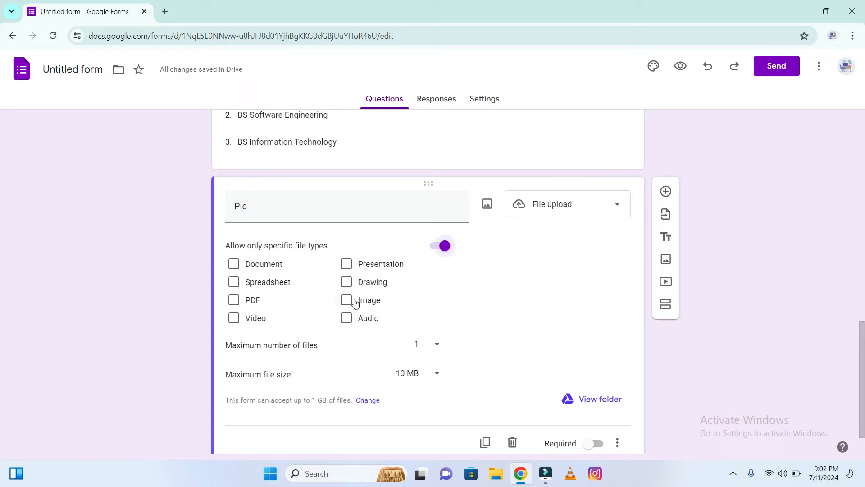
left_click(352, 301)
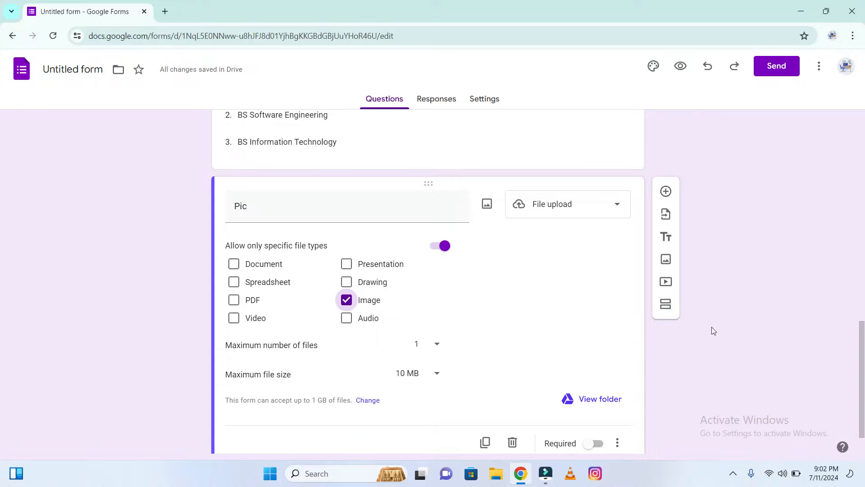
scroll(644, 400, "down", 1)
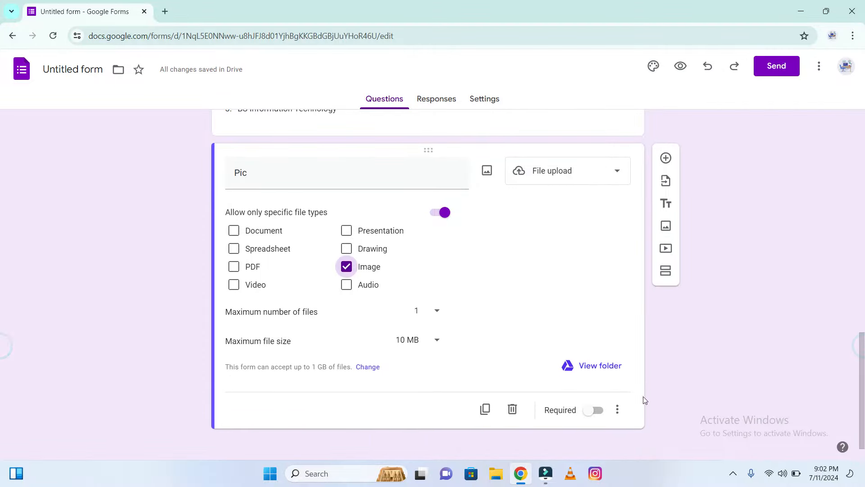
Make the Pic and Class questions required
left_click(596, 410)
left_click_drag(862, 367, 862, 329)
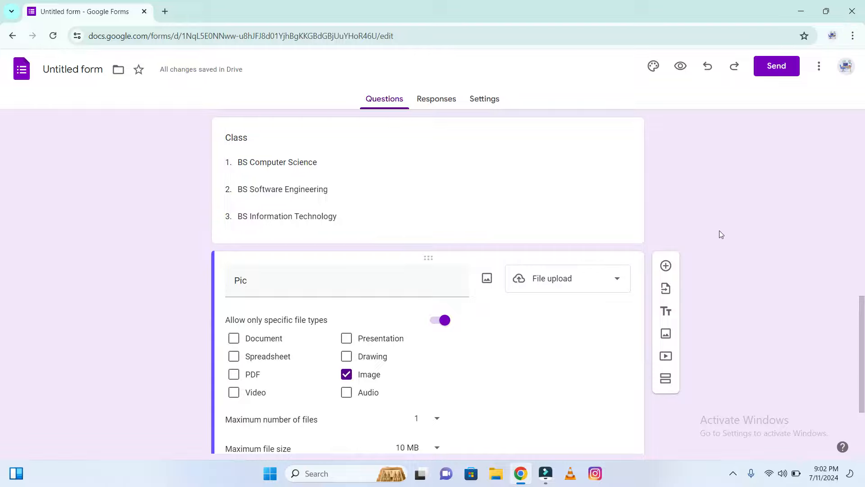
left_click(598, 187)
left_click(592, 328)
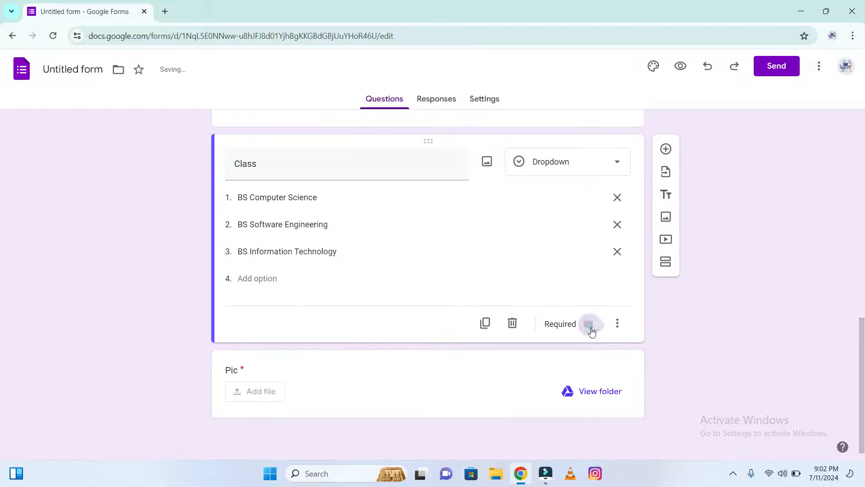
Make the Subjects and Home Address questions required
scroll(583, 373, "up", 6)
left_click(584, 374)
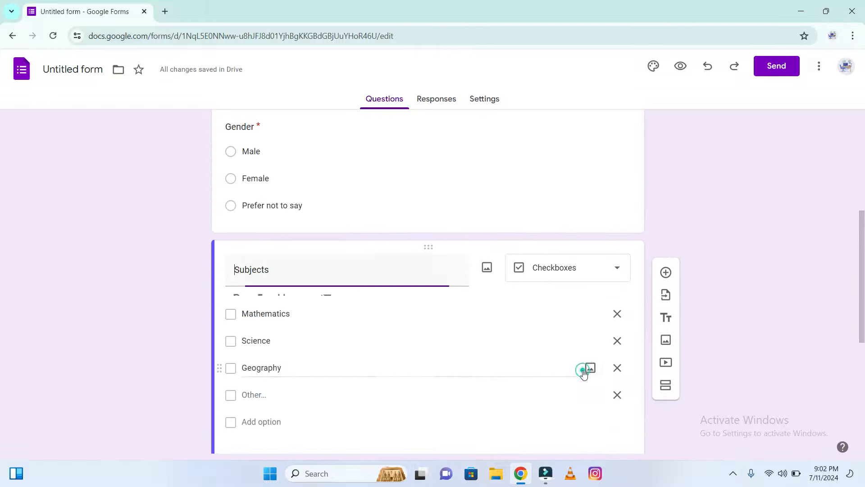
scroll(848, 351, "down", 3)
left_click(594, 385)
scroll(591, 293, "up", 5)
left_click(591, 283)
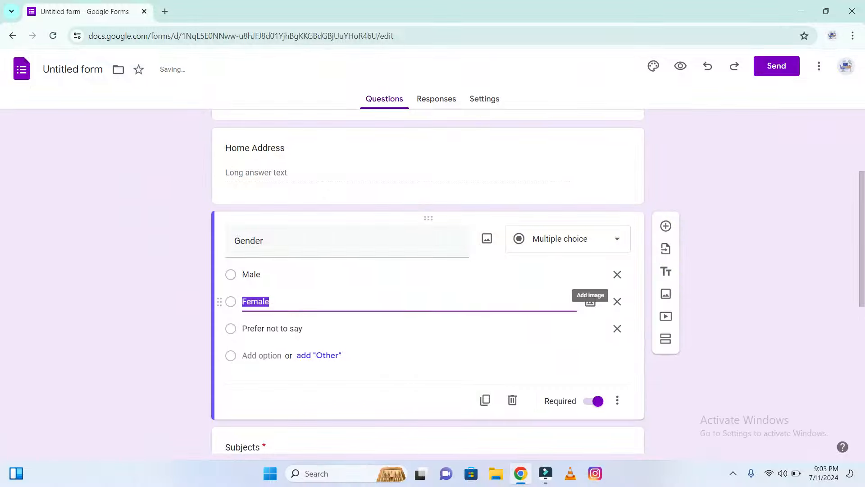
scroll(590, 297, "up", 3)
left_click(599, 275)
left_click(594, 380)
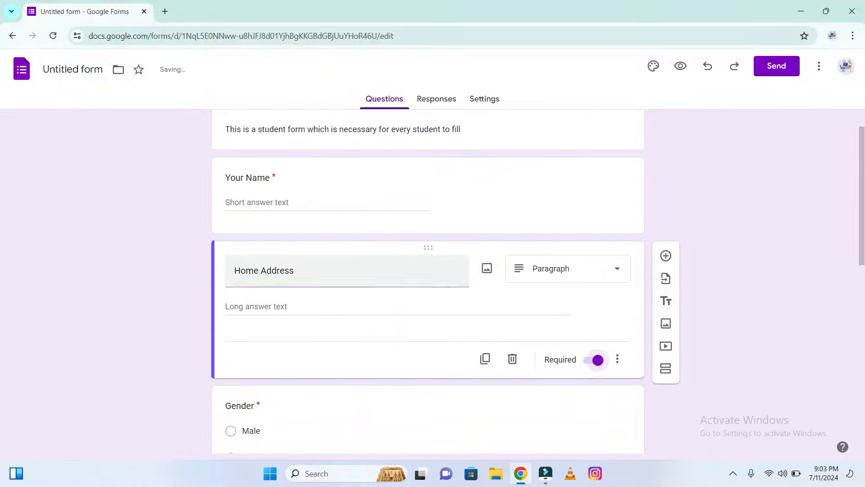
left_click(591, 198)
scroll(592, 216, "up", 1)
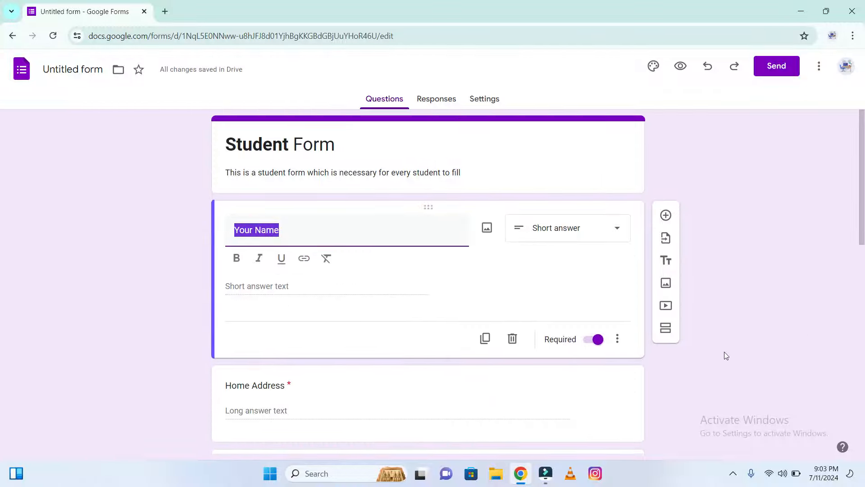
Review the whole form and open its preview
left_click(778, 339)
scroll(2, 314, "down", 5)
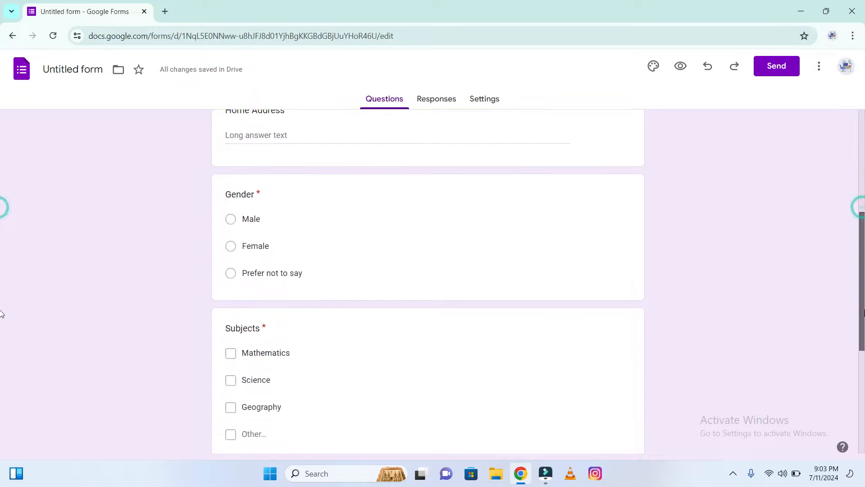
scroll(2, 313, "down", 4)
scroll(2, 392, "up", 10)
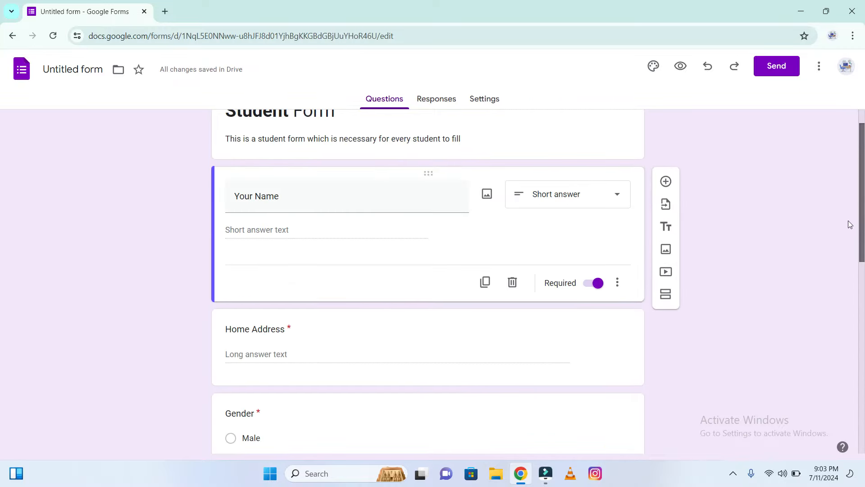
scroll(849, 220, "up", 1)
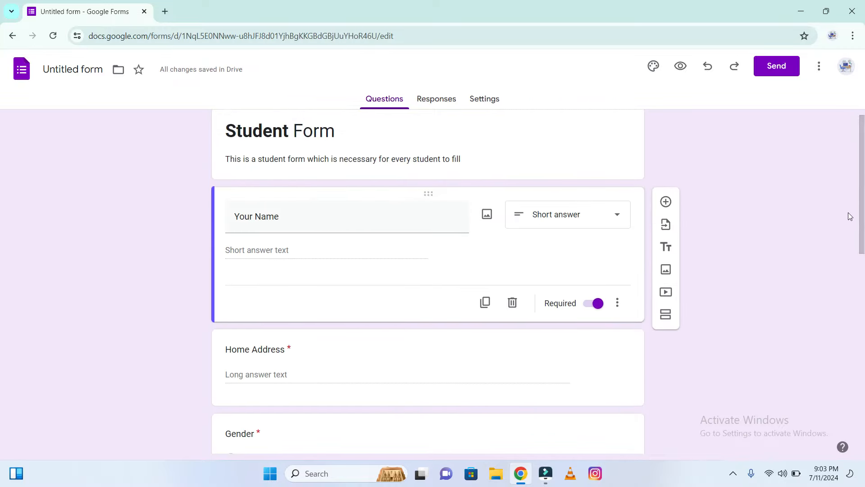
left_click(681, 66)
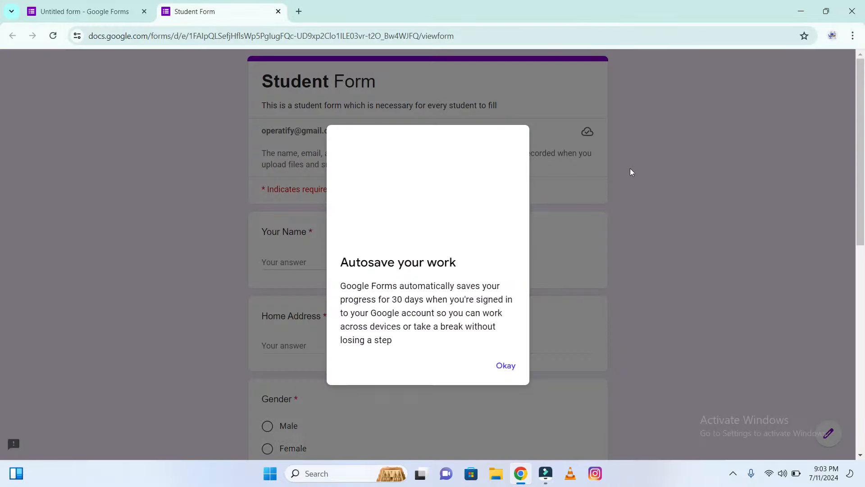
Dismiss the autosave notice and scroll through the previewed Student Form to check all questions
left_click(511, 367)
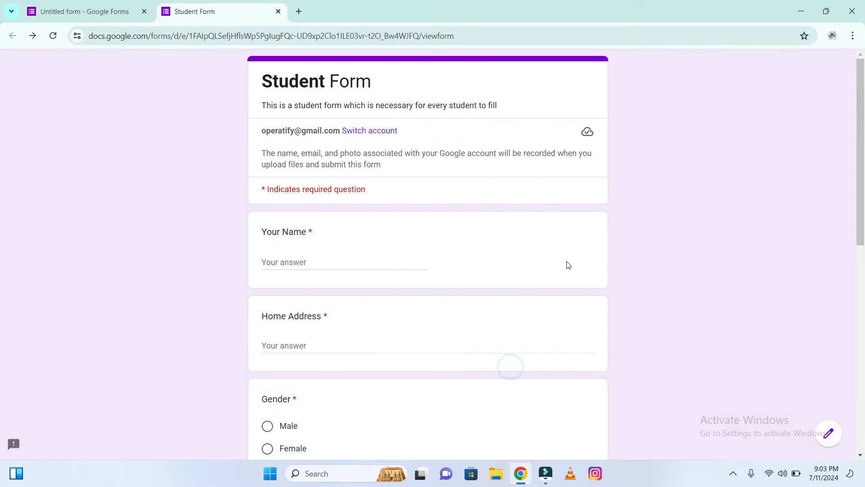
scroll(2, 192, "down", 7)
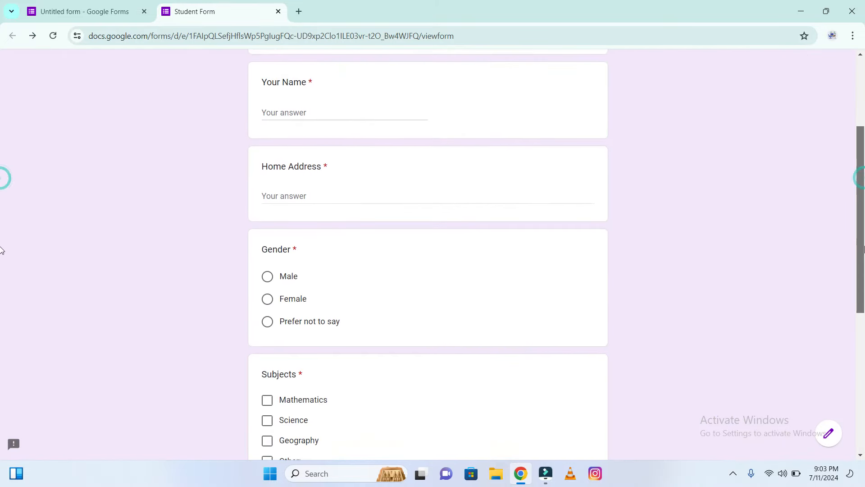
scroll(1, 347, "down", 3)
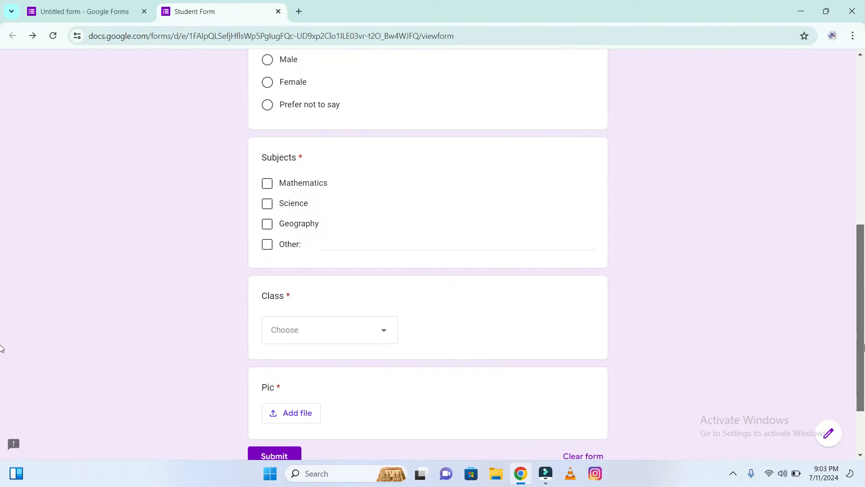
scroll(1, 353, "up", 1)
scroll(2, 352, "up", 9)
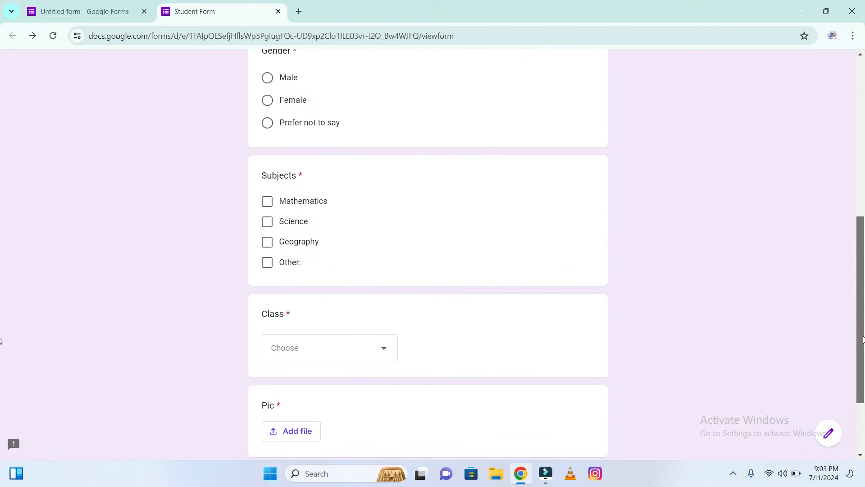
scroll(845, 176, "up", 1)
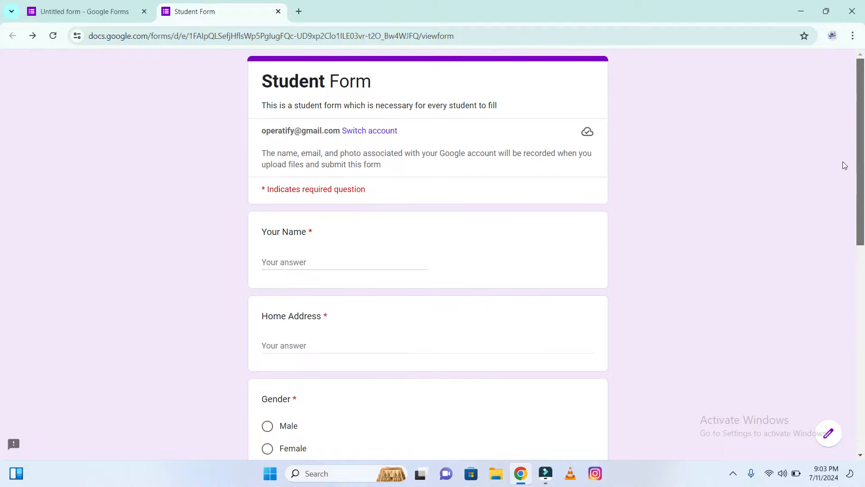
Open the form's Send options, switch to sharing by link, shorten the URL and select it for copying
left_click(130, 4)
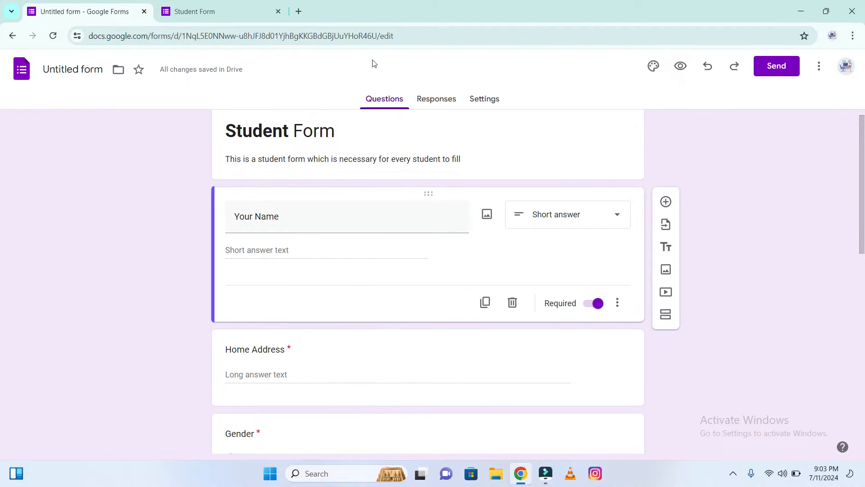
left_click(788, 73)
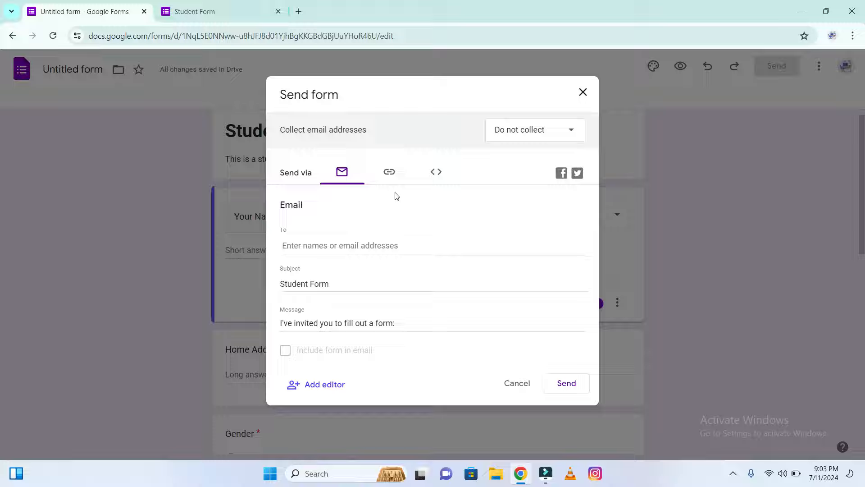
left_click(389, 180)
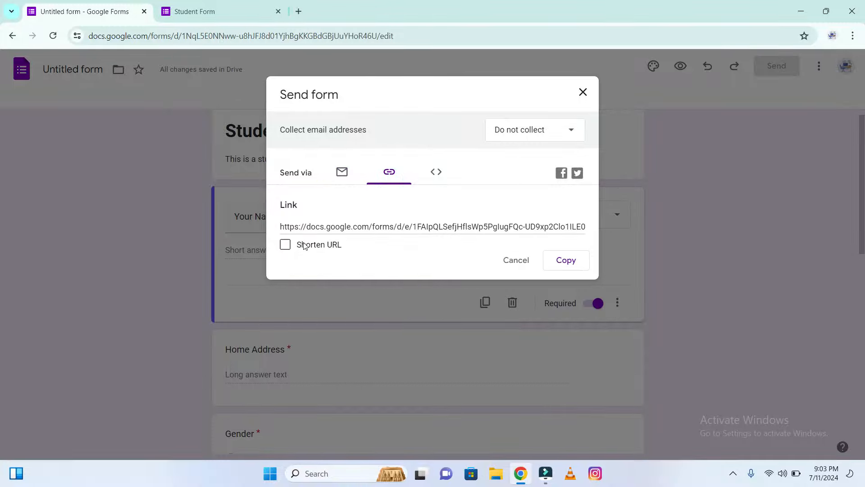
left_click(285, 246)
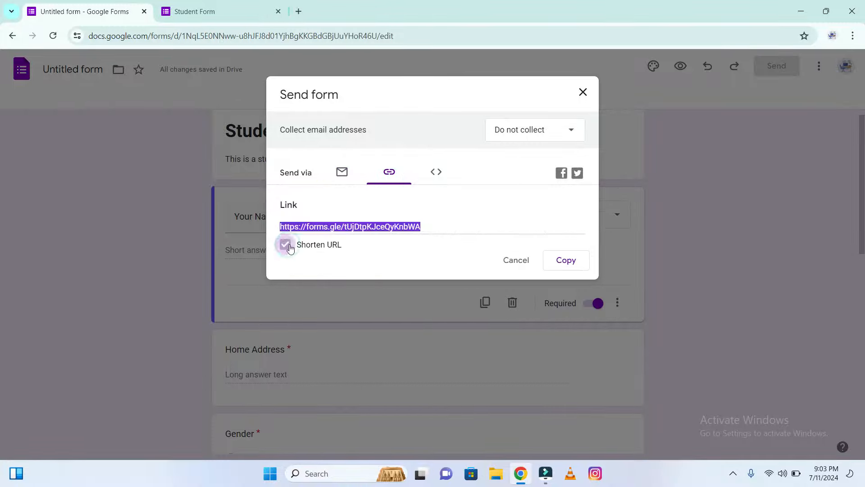
left_click(422, 226)
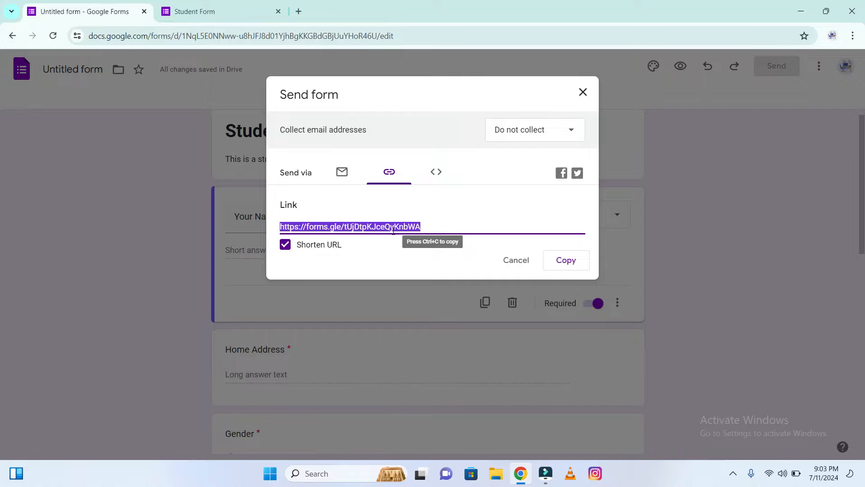
Check the form preview once more, then close the Send form dialog
left_click(243, 9)
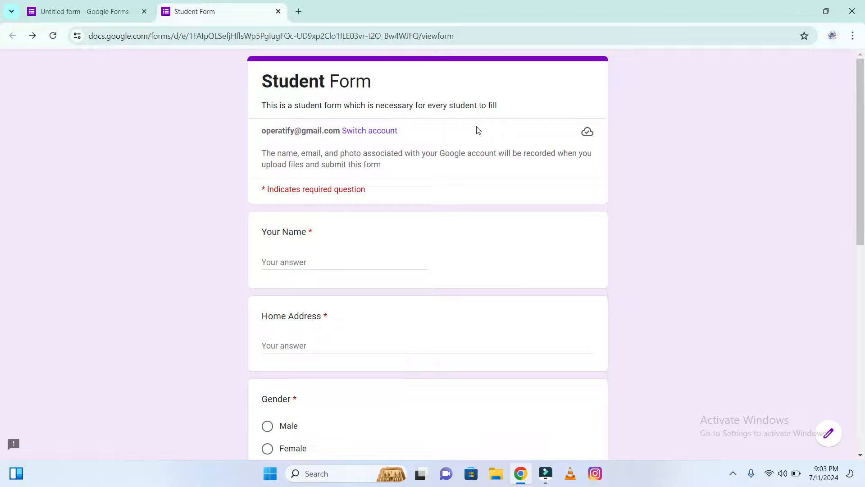
scroll(1, 269, "down", 8)
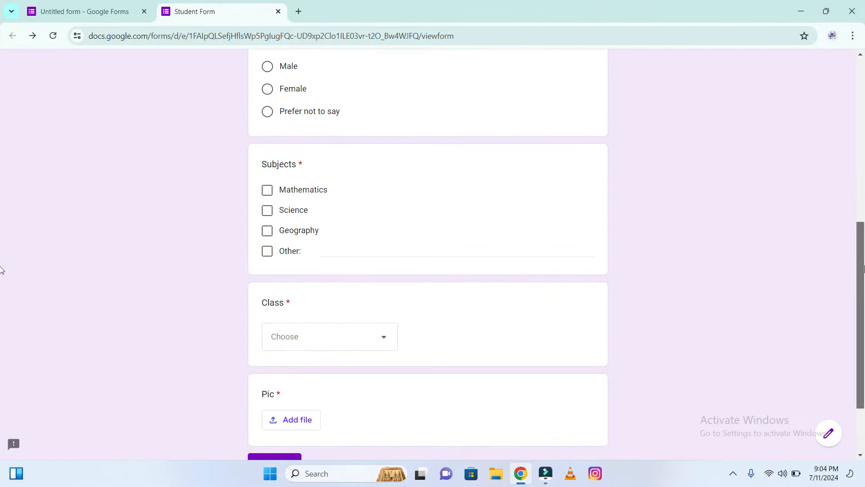
scroll(2, 266, "down", 1)
scroll(2, 266, "up", 10)
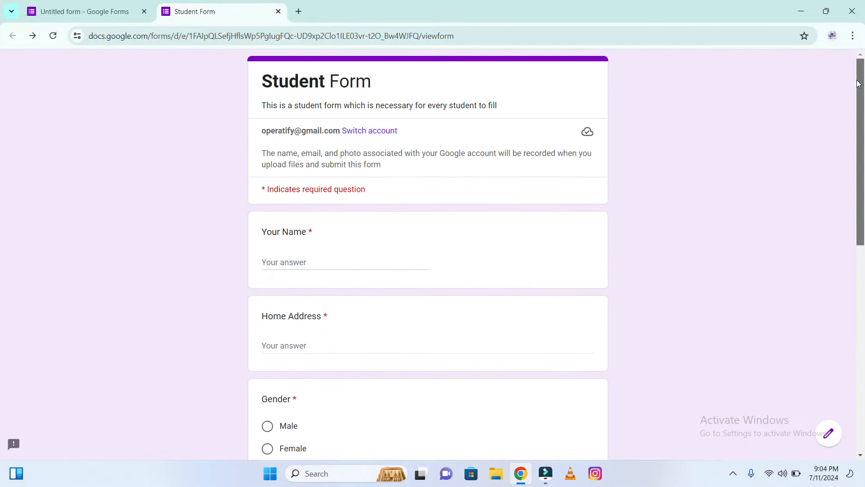
left_click(133, 3)
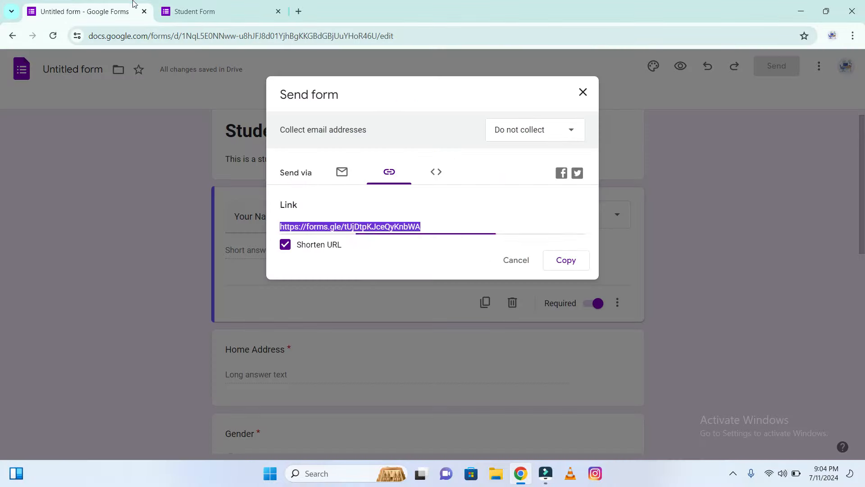
left_click(583, 93)
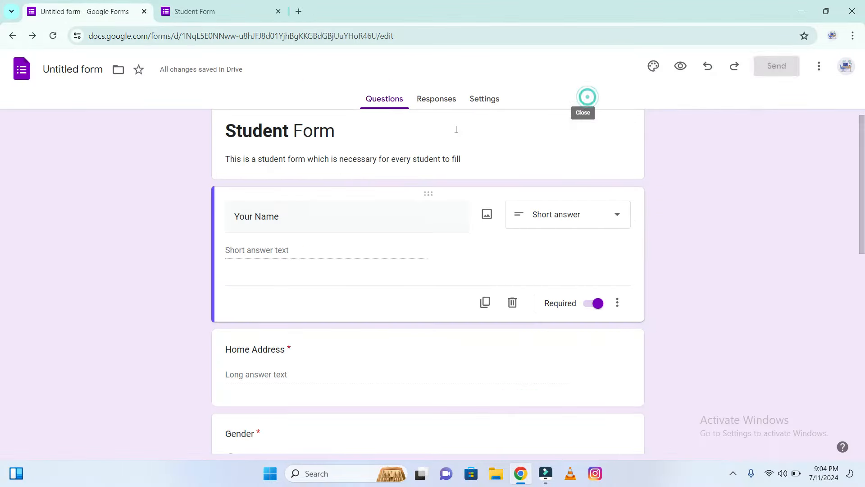
Link the form's responses to a new spreadsheet named student responces
left_click(432, 102)
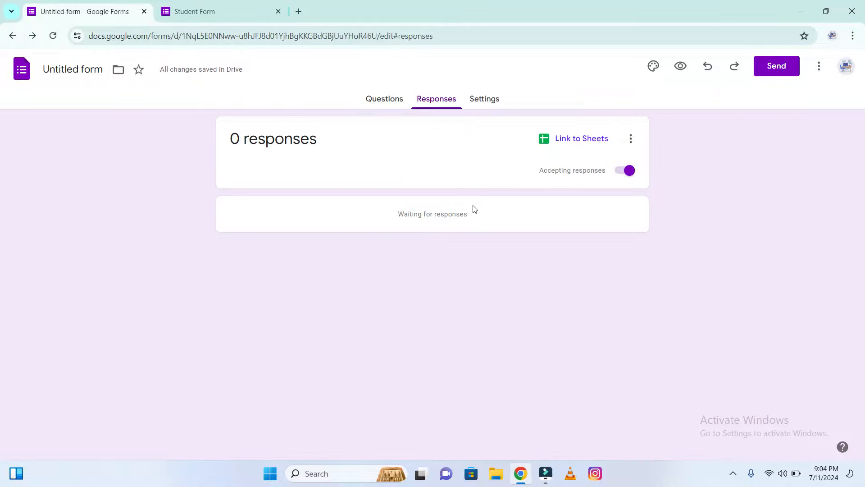
left_click(566, 146)
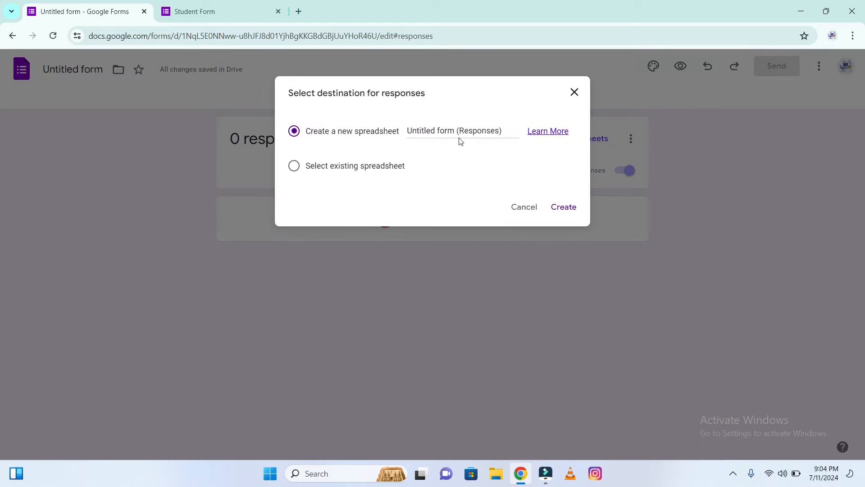
left_click(474, 134)
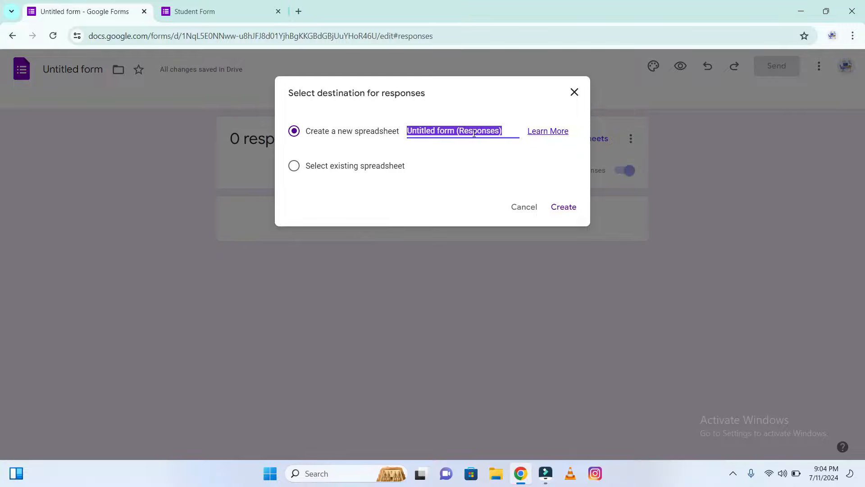
type("stud")
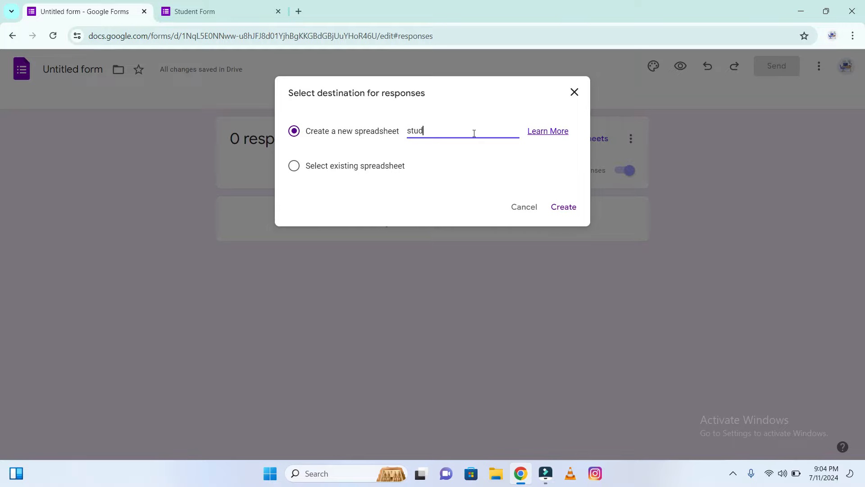
type("ent respon")
key("BackSpace")
key("BackSpace")
type("cs")
key("Left")
type("e")
key("alt")
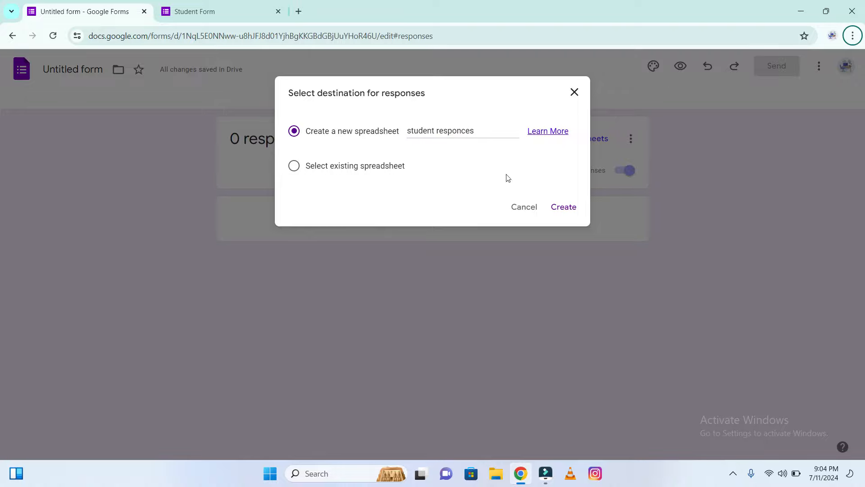
left_click(560, 207)
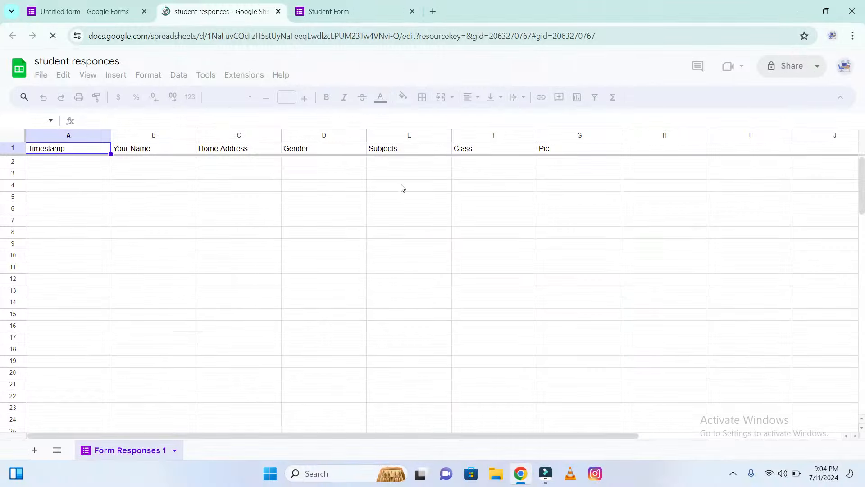
Look over the new response spreadsheet, then return to the form's Responses and Questions views
left_click(175, 170)
left_click(234, 174)
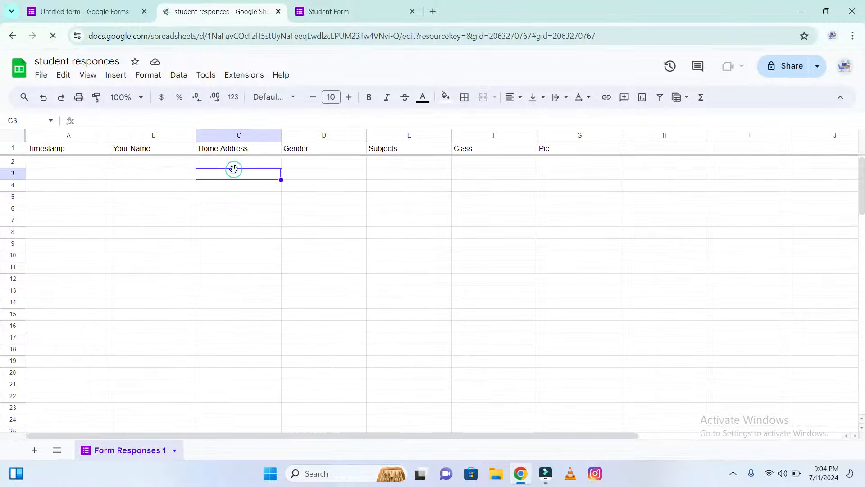
left_click(365, 202)
left_click(100, 8)
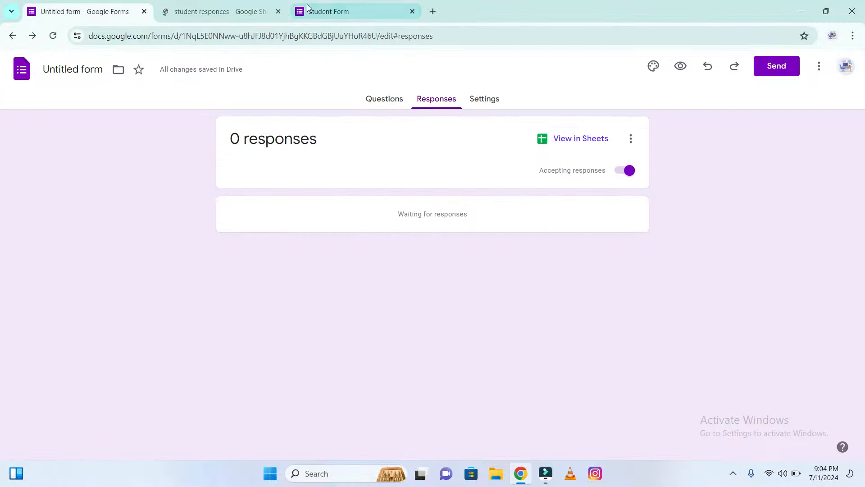
left_click(383, 95)
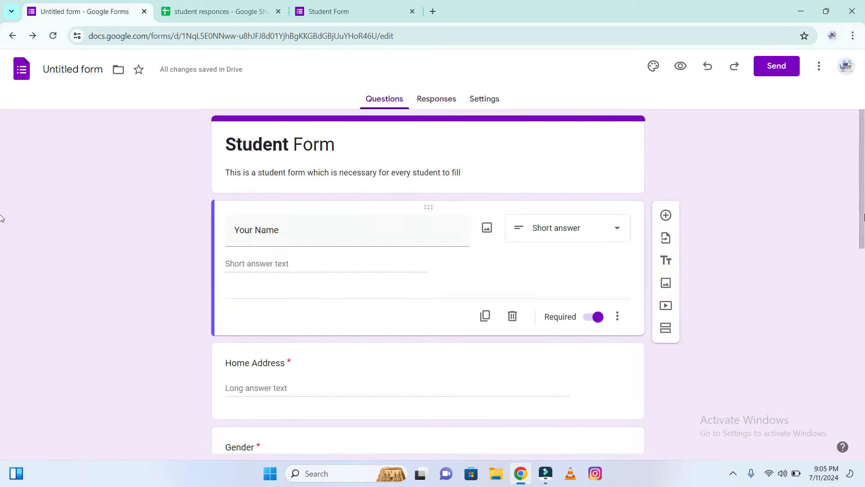
left_click(444, 104)
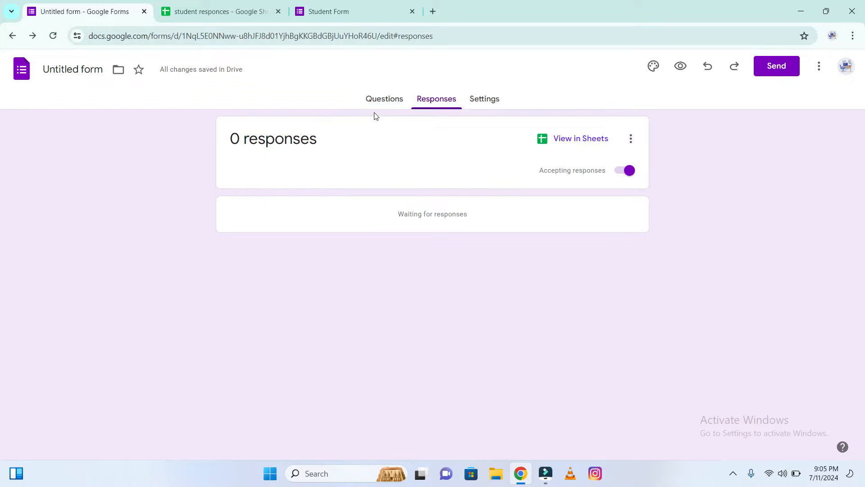
left_click(381, 102)
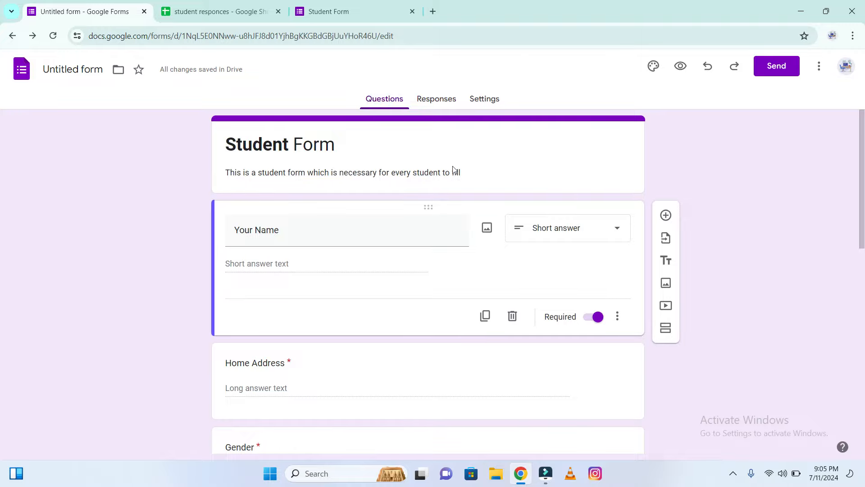